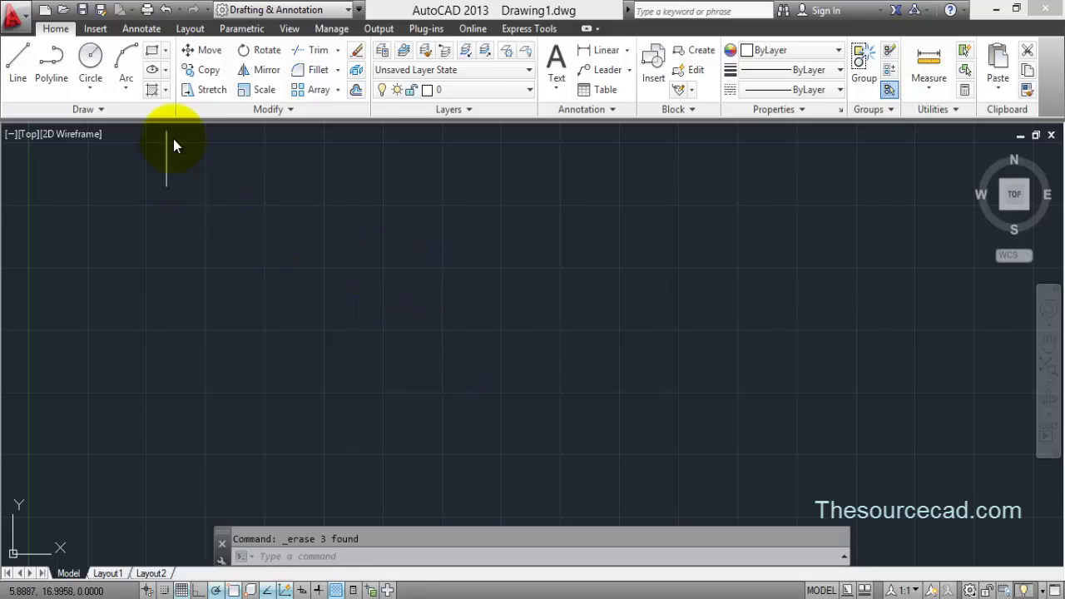
Step: Draw a horizontal rectangle near the centre of the drawing area
left_click(154, 55)
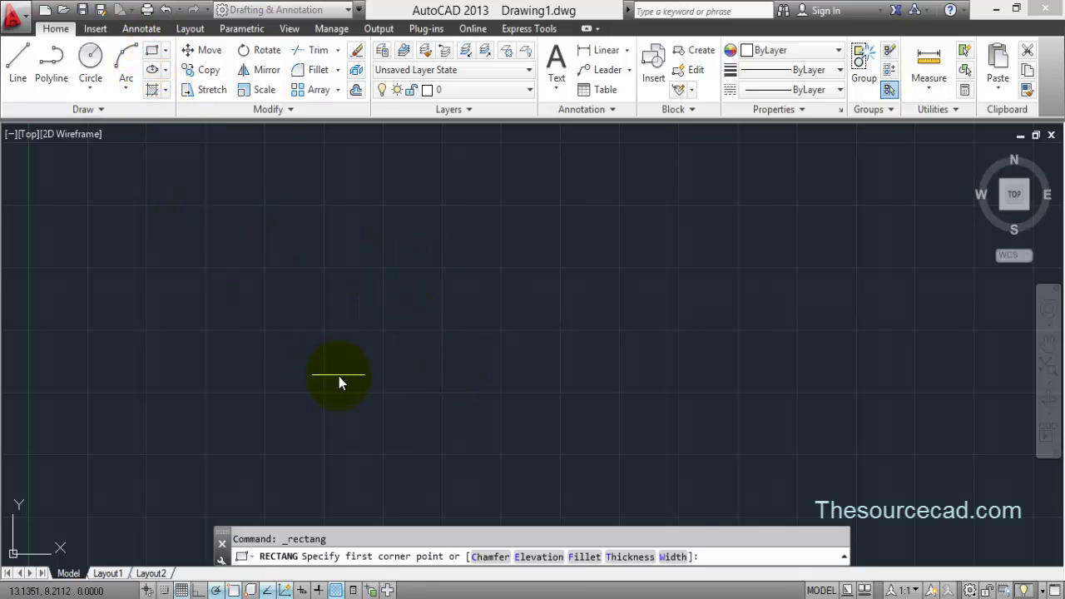
left_click(338, 375)
left_click(557, 244)
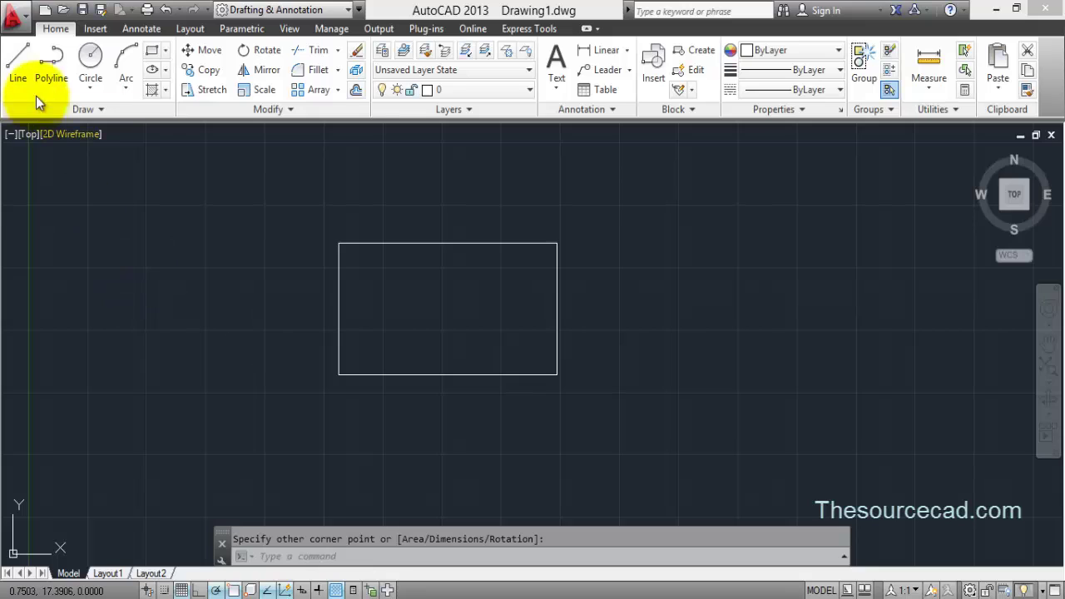
Step: Draw two connected lines forming a V that points toward the rectangle, on the rectangle's right side
left_click(18, 62)
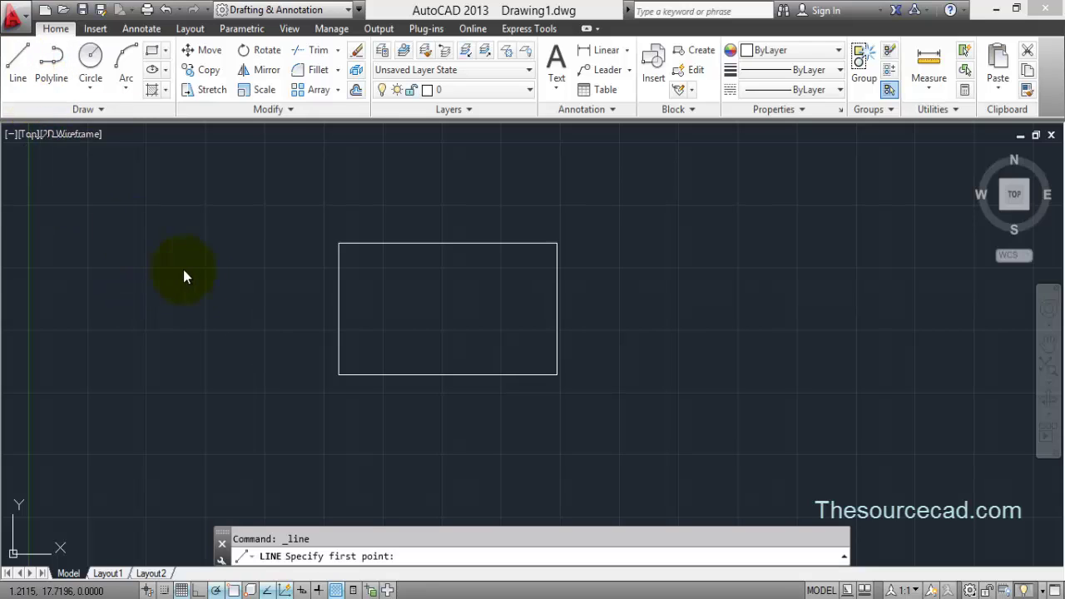
left_click(713, 220)
left_click(658, 334)
left_click(750, 428)
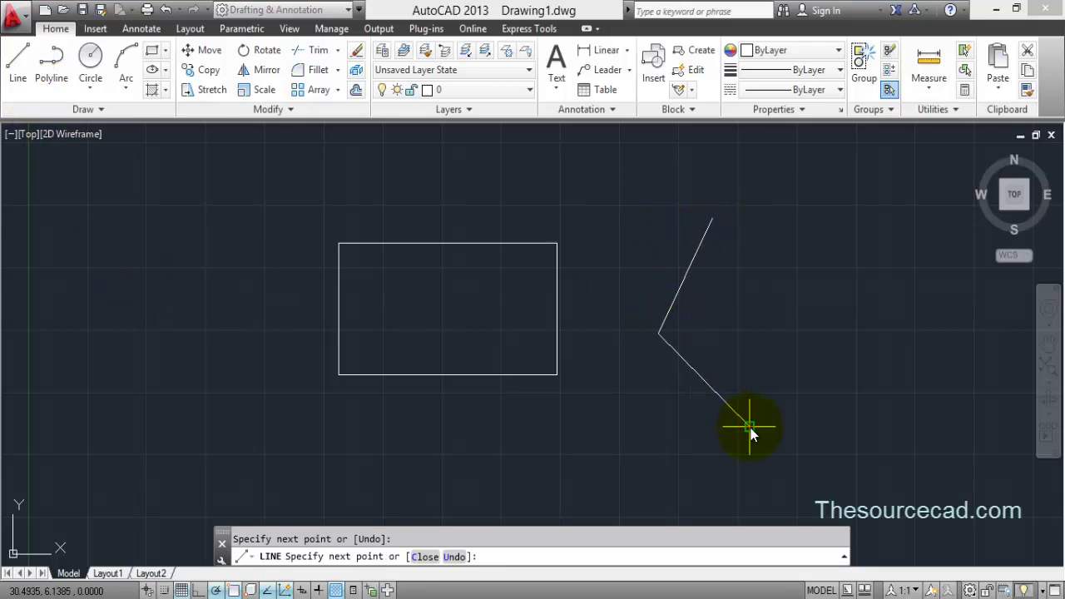
key("Return")
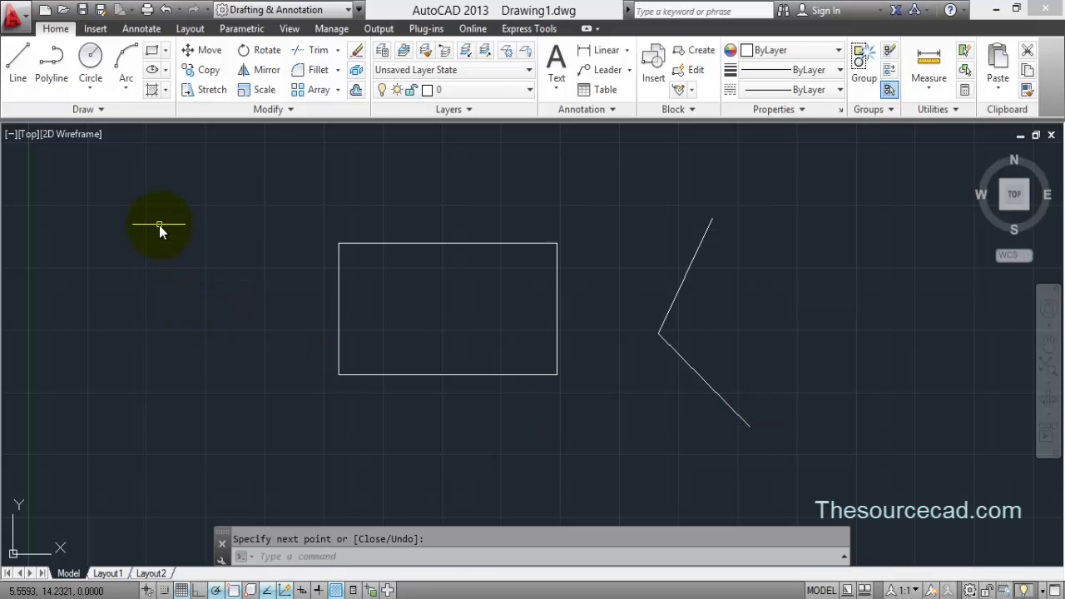
Step: Draw two separate diagonal lines crossing each other in an X shape to the left of the rectangle
key("Return")
left_click(128, 216)
left_click(291, 397)
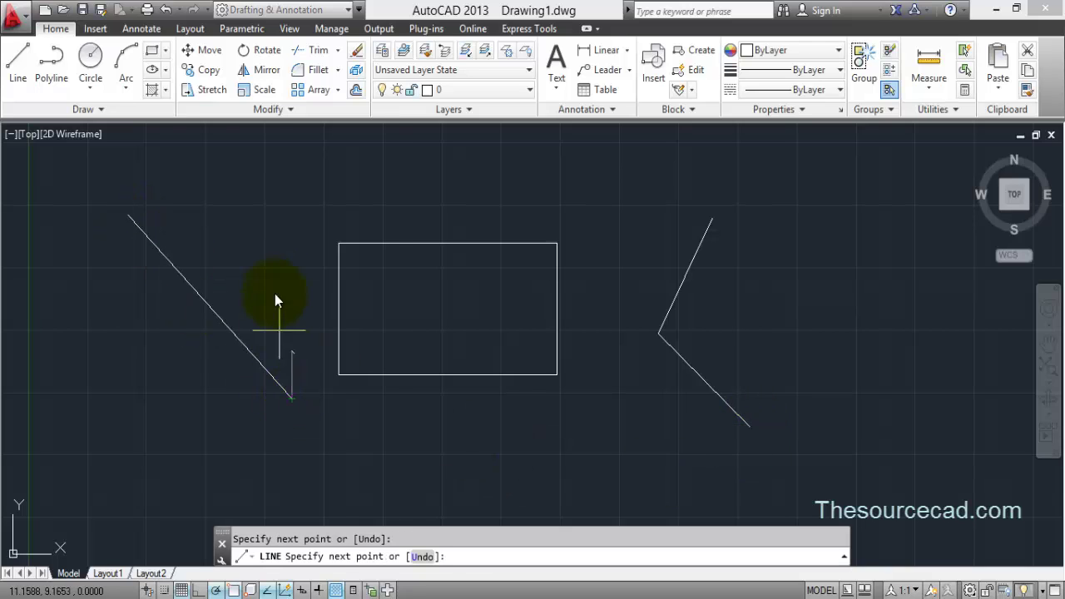
key("Return")
left_click(266, 251)
left_click(287, 249)
key("Return")
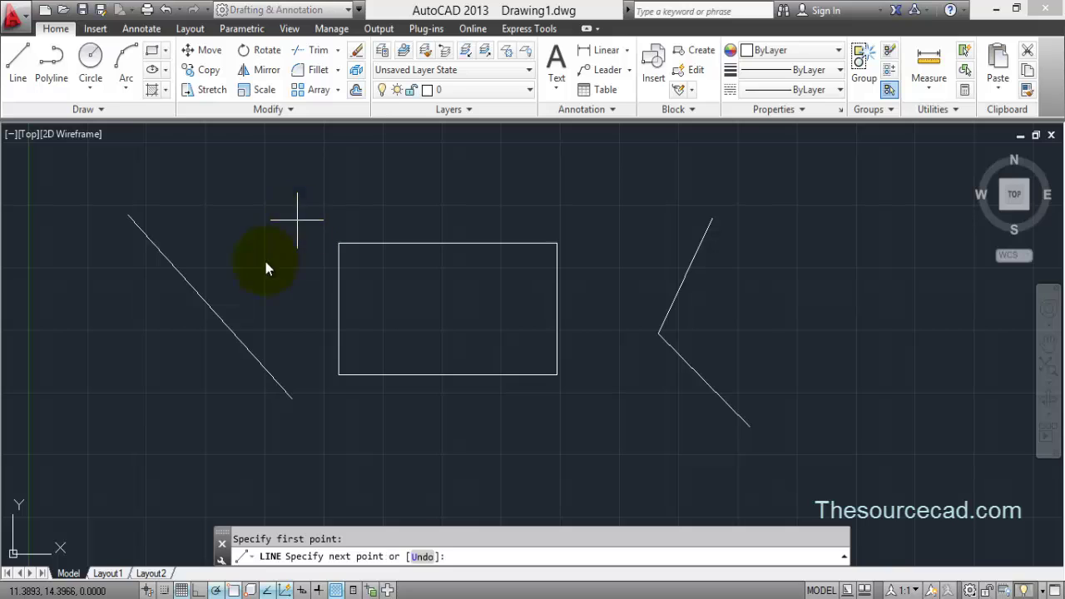
left_click(125, 385)
key("Return")
middle_click_drag(433, 306, 519, 324)
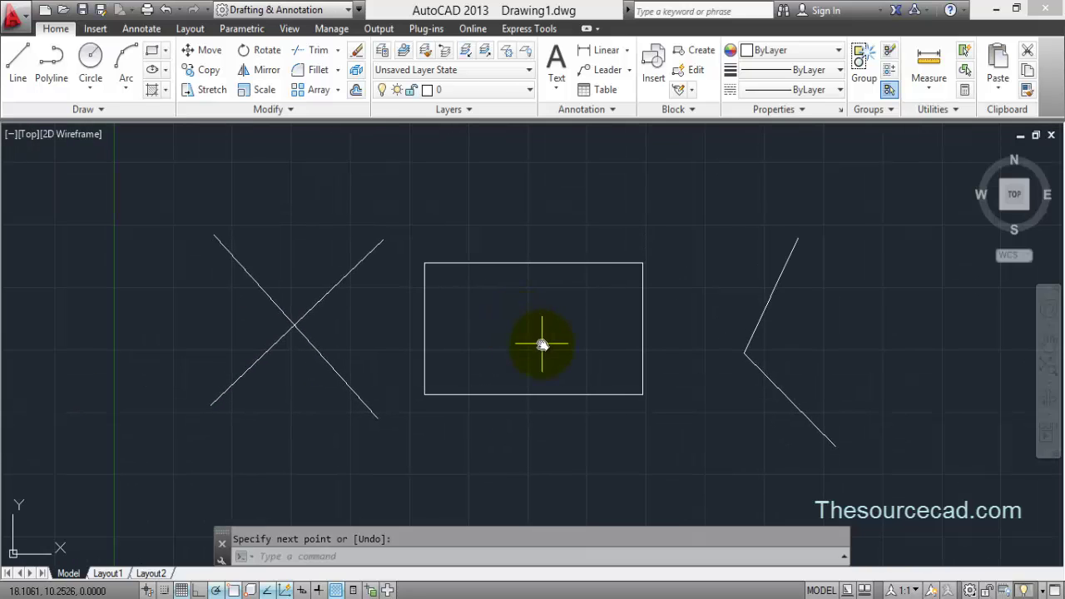
Step: Fillet the upper-left corner of the rectangle with a radius of 1.5
left_click(303, 69)
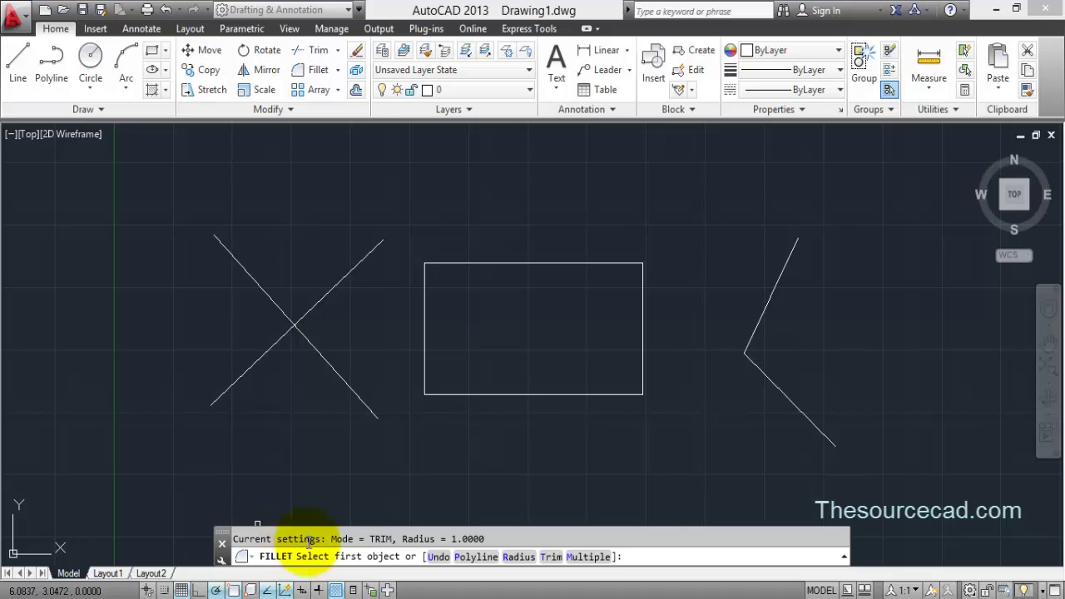
left_click_drag(332, 539, 481, 539)
left_click(466, 539)
left_click_drag(452, 540, 485, 539)
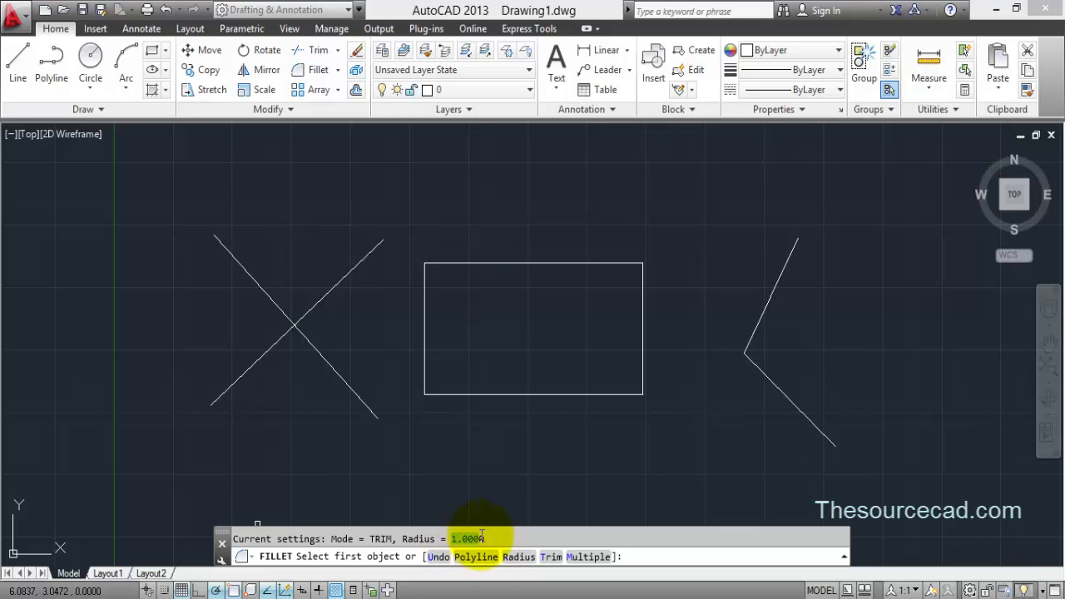
left_click(502, 536)
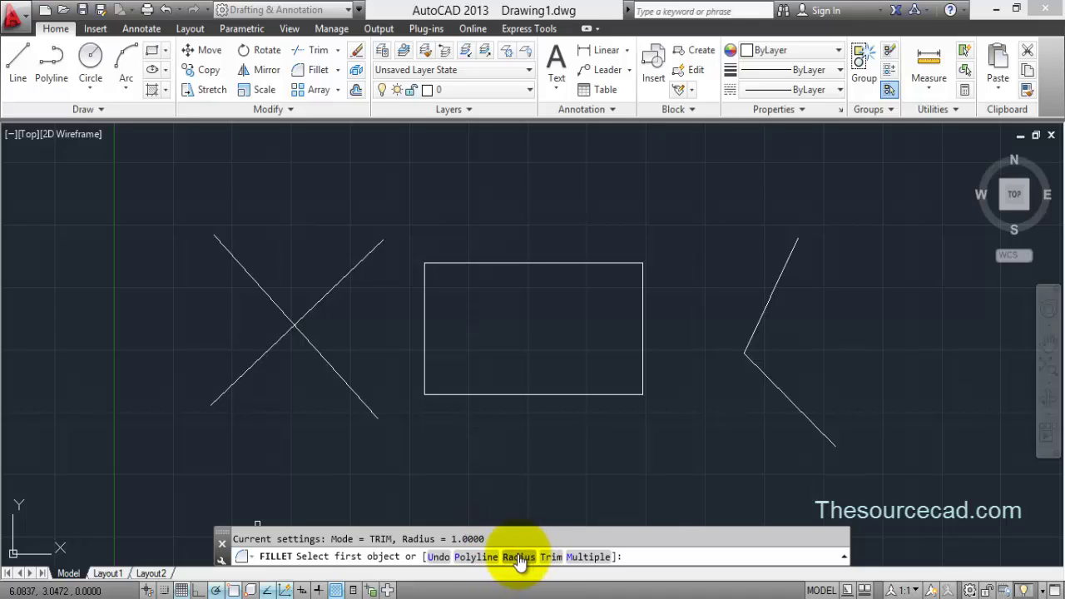
left_click(522, 557)
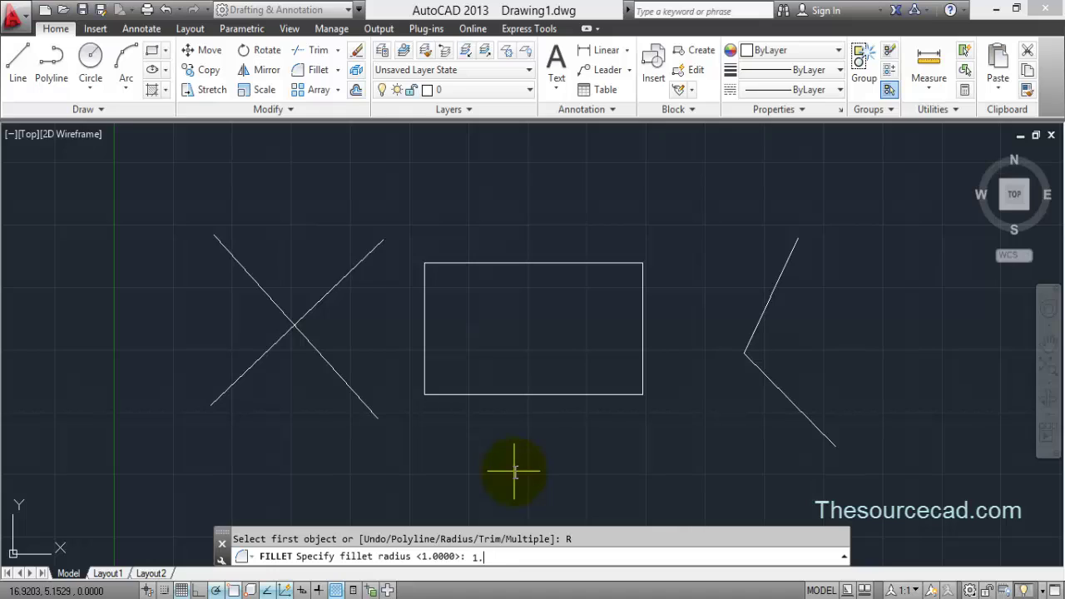
key("Return")
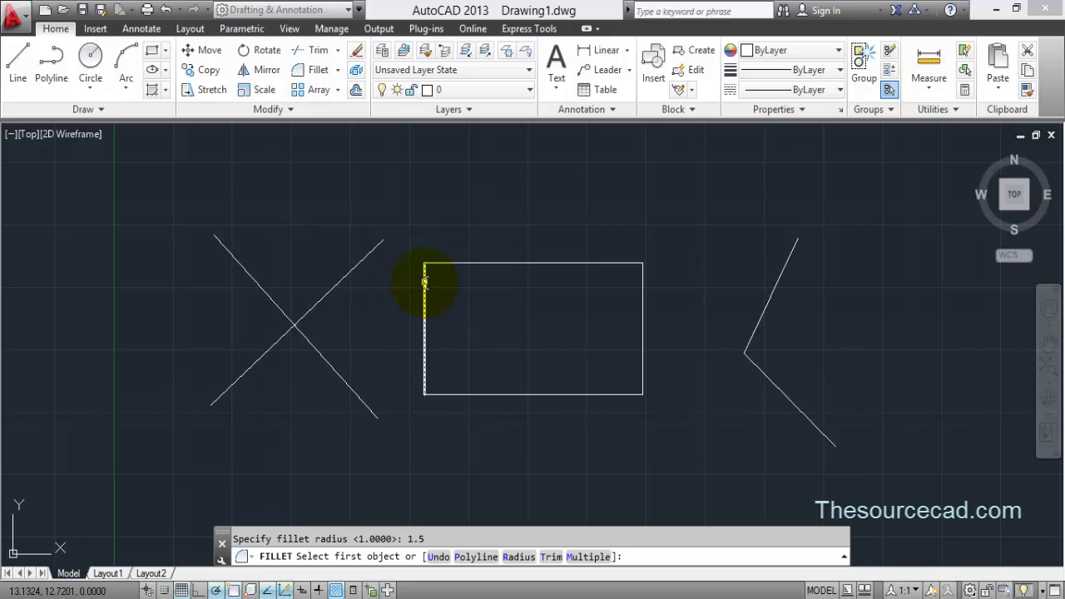
left_click(424, 282)
left_click(438, 263)
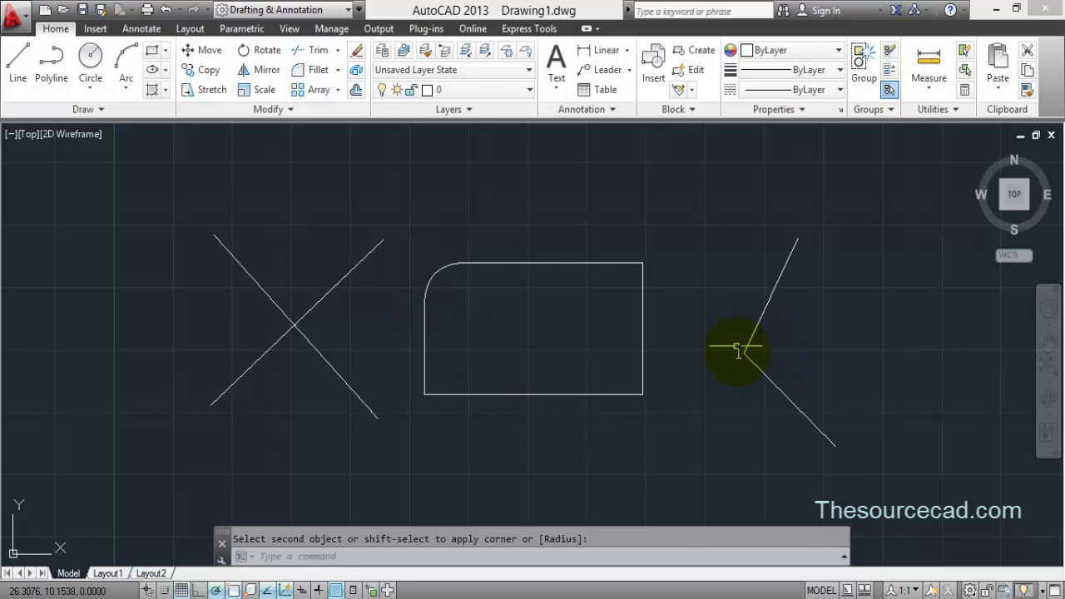
Step: Fillet the vertex of the two connected lines right of the rectangle with a radius of 1
left_click(317, 69)
left_click(514, 557)
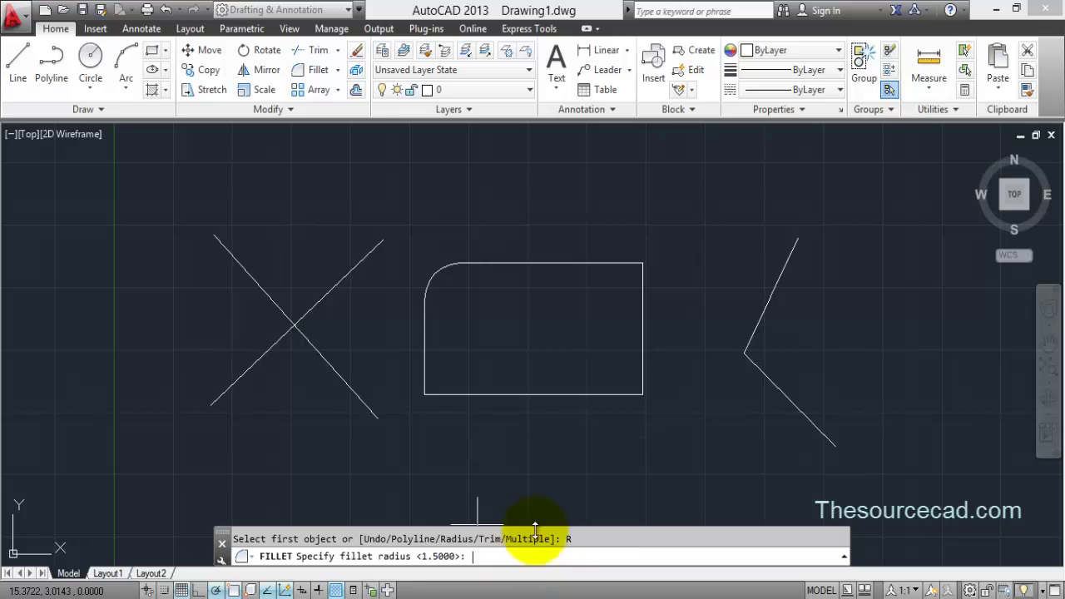
type("1")
key("Return")
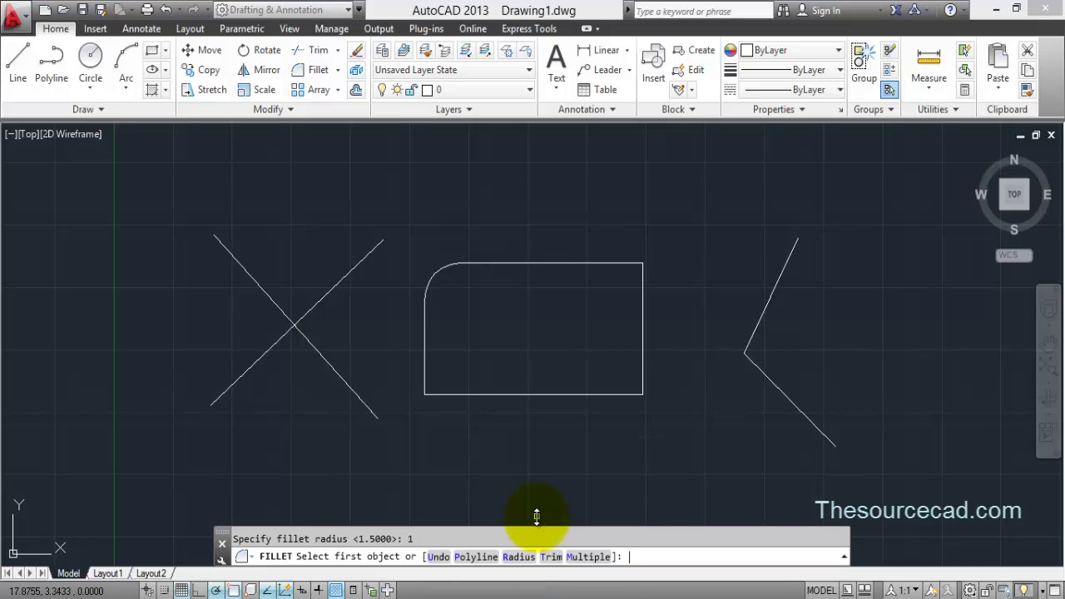
left_click(757, 330)
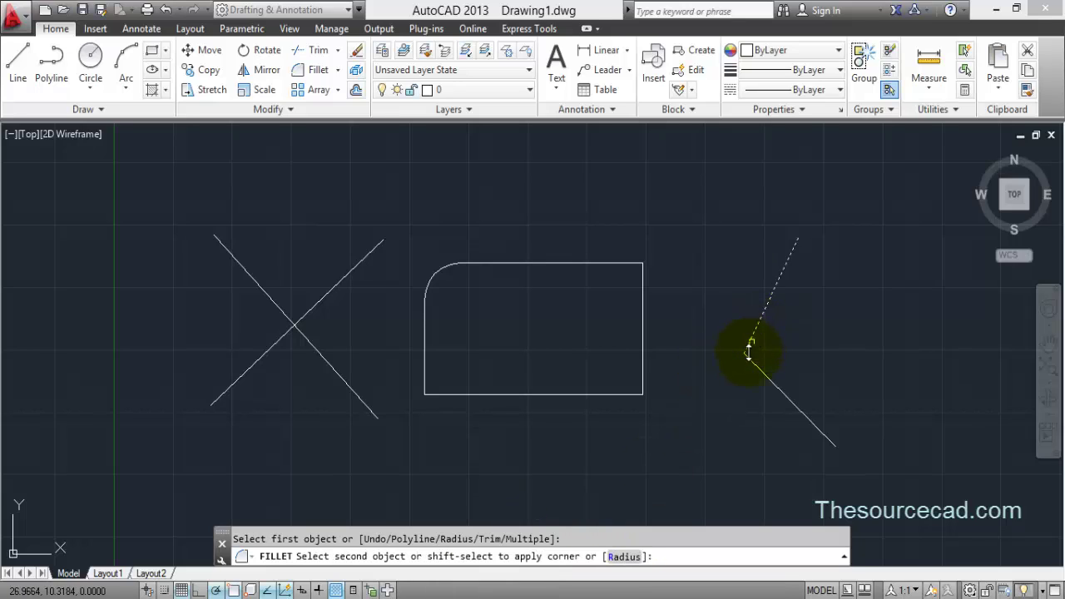
left_click(756, 368)
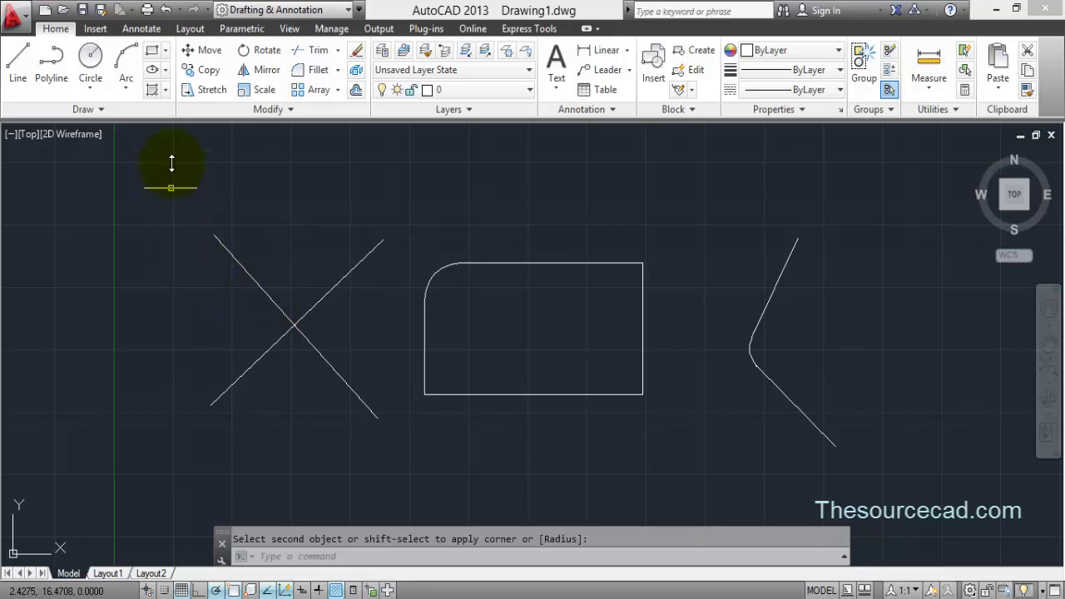
Step: Fillet the crossing lines with radius 1, keeping the lower-left part of one line and the upper-left part of the other
left_click(306, 71)
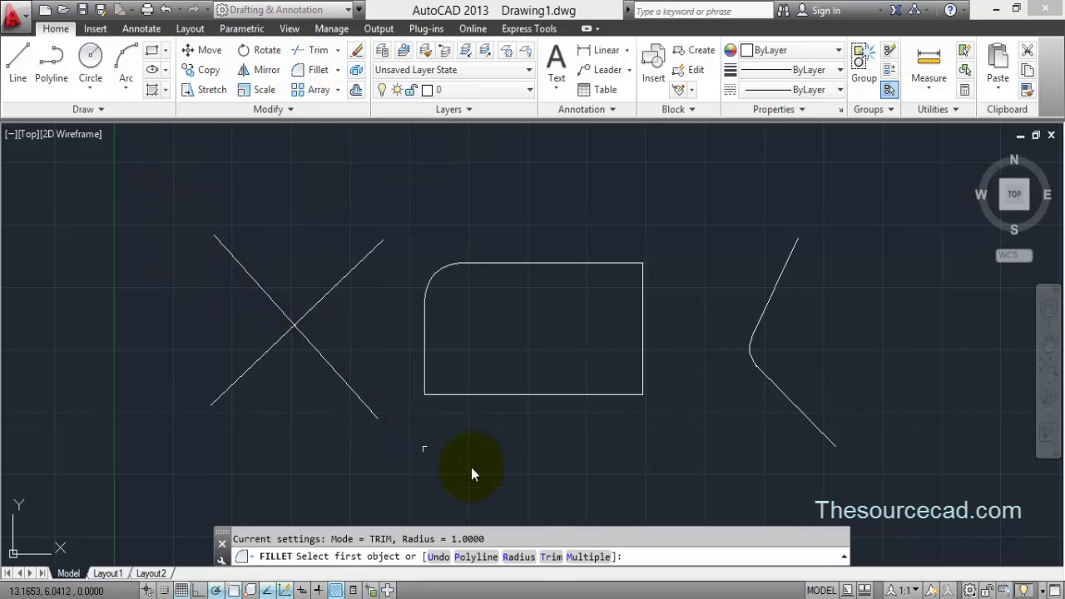
left_click(525, 557)
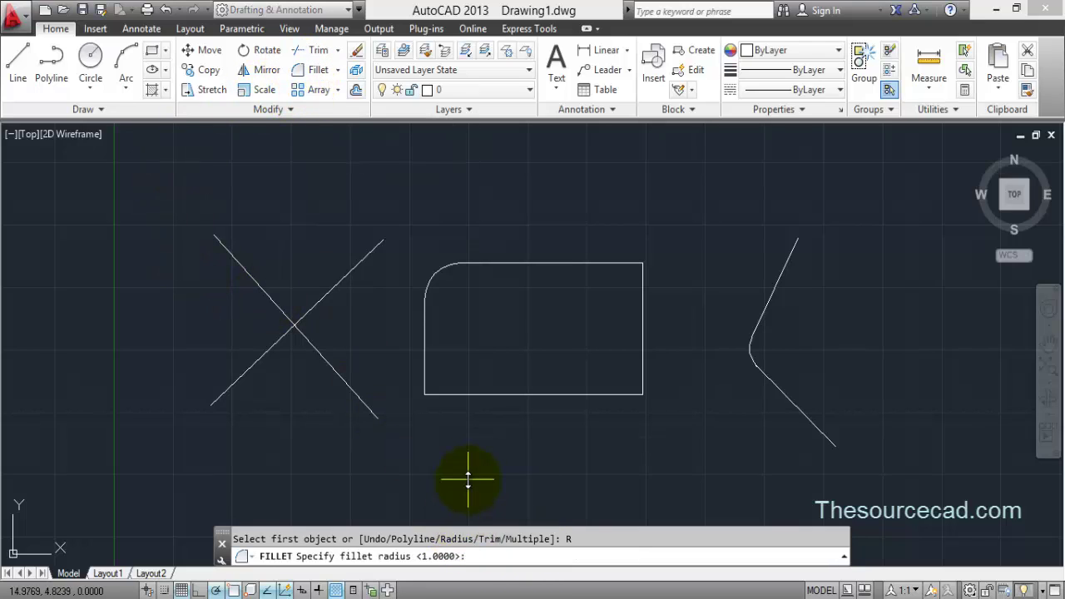
key("Return")
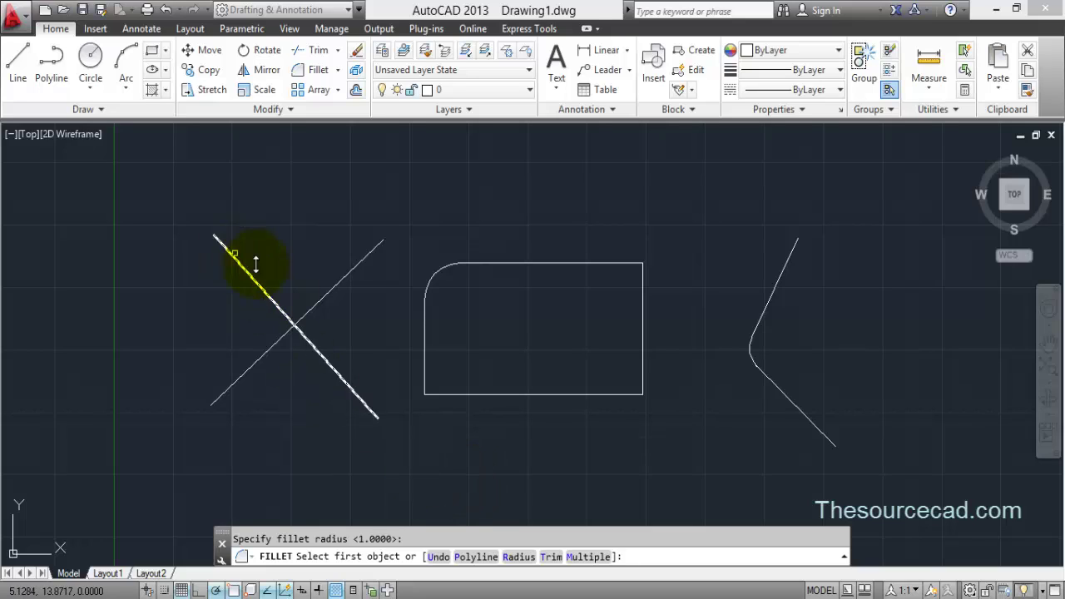
left_click(272, 345)
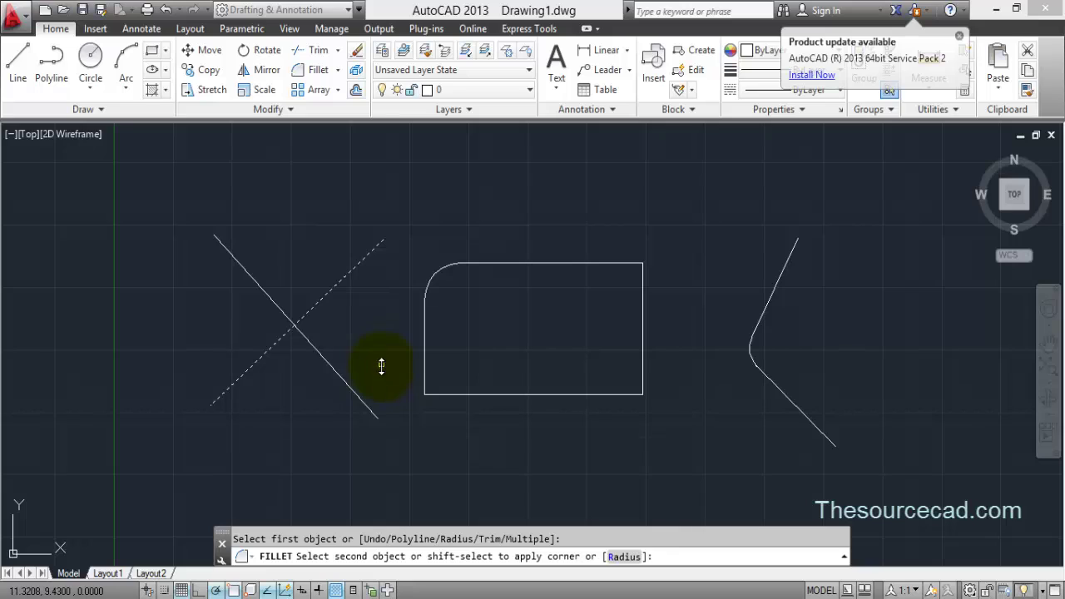
left_click(265, 291)
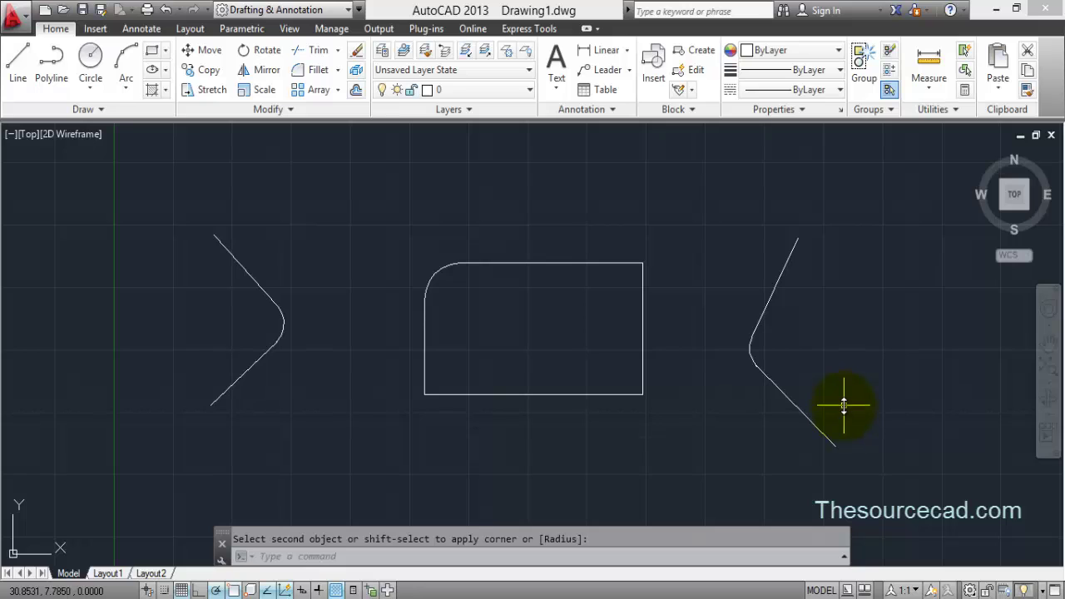
Step: Erase all the lines, arcs and the rectangle from the drawing
key("Escape")
left_click(844, 408)
left_click(52, 190)
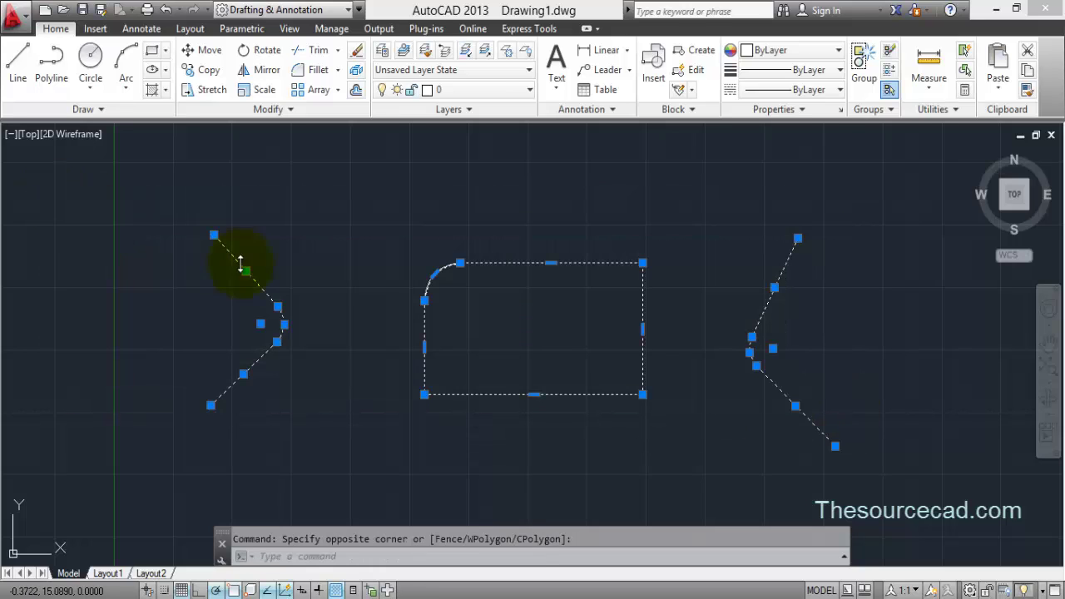
key("Delete")
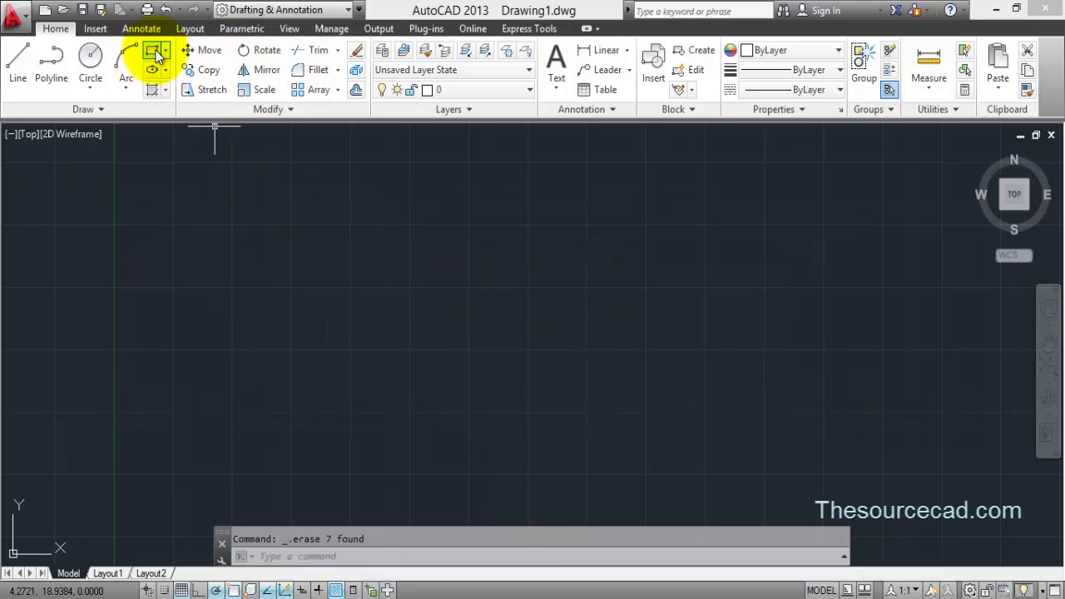
Step: Draw three separate rectangles side by side: a nearly square one, a wide one in the middle and a small upright one
left_click(152, 50)
left_click(114, 401)
left_click(325, 218)
left_click(151, 52)
left_click(421, 205)
left_click(725, 388)
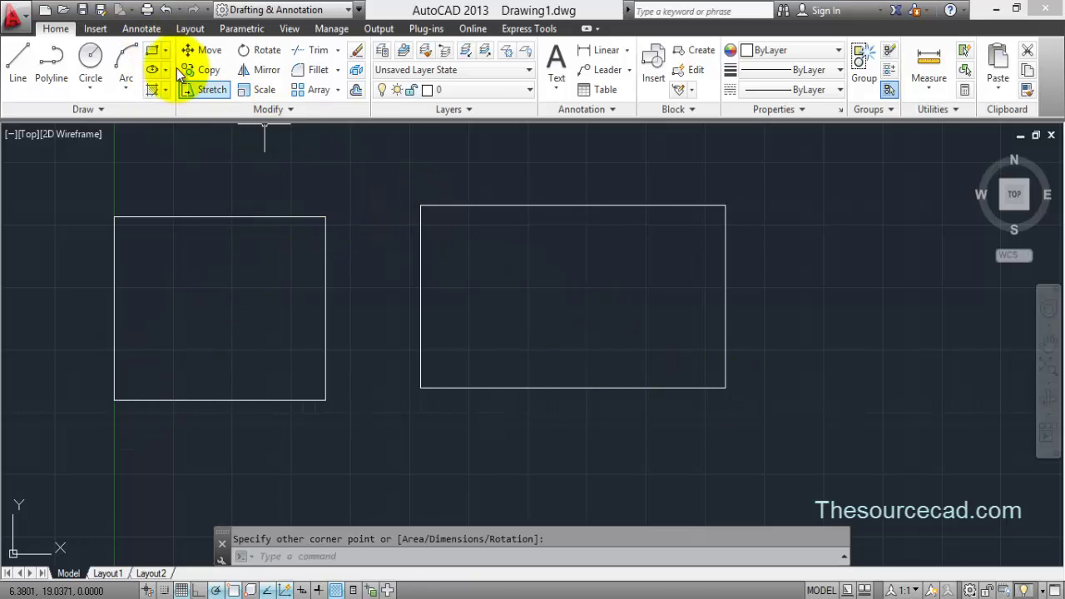
left_click(151, 50)
left_click(782, 291)
left_click(900, 435)
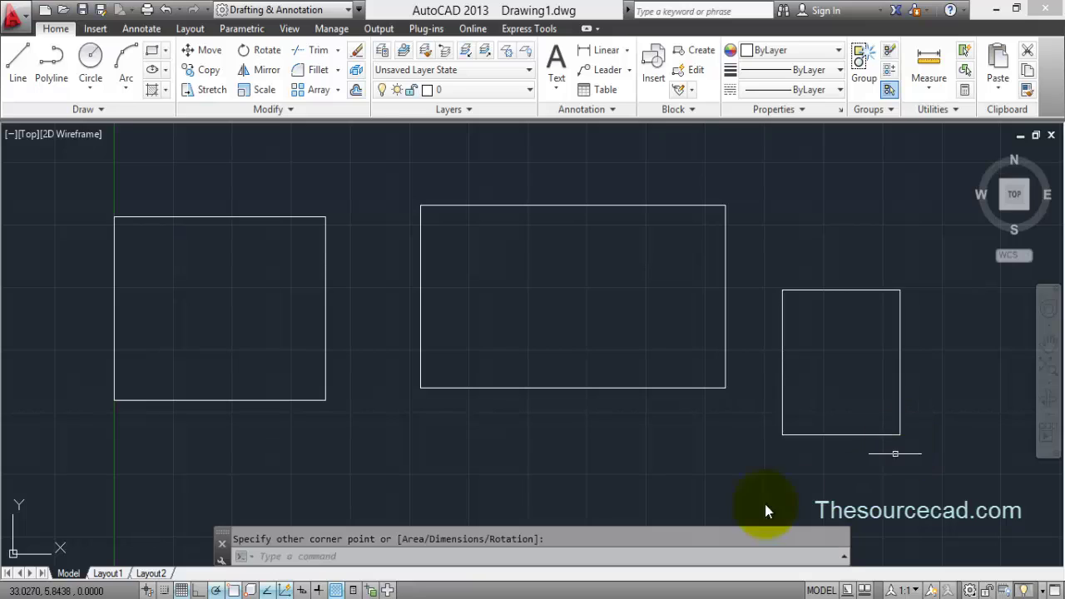
Step: Fillet all corners of the wide middle rectangle at once using the Polyline option with a radius of 1
left_click(324, 73)
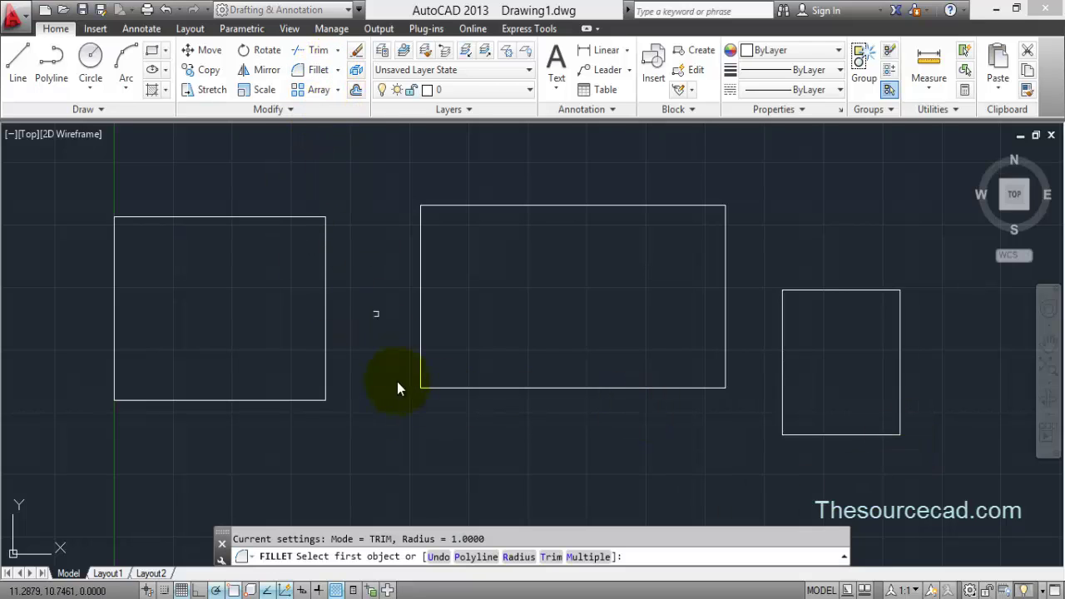
left_click(513, 557)
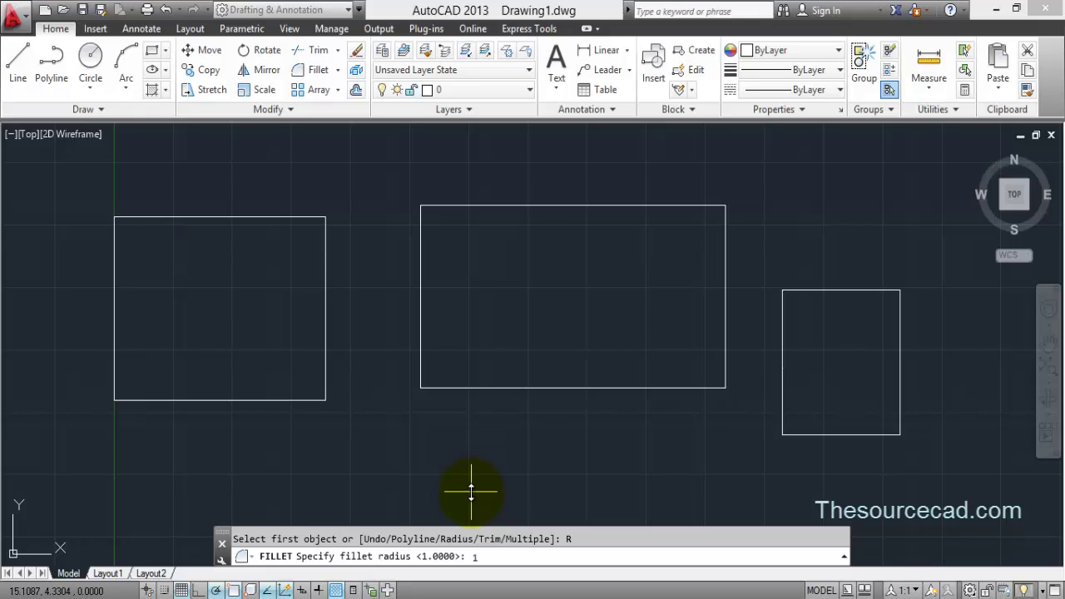
type("1")
key("Return")
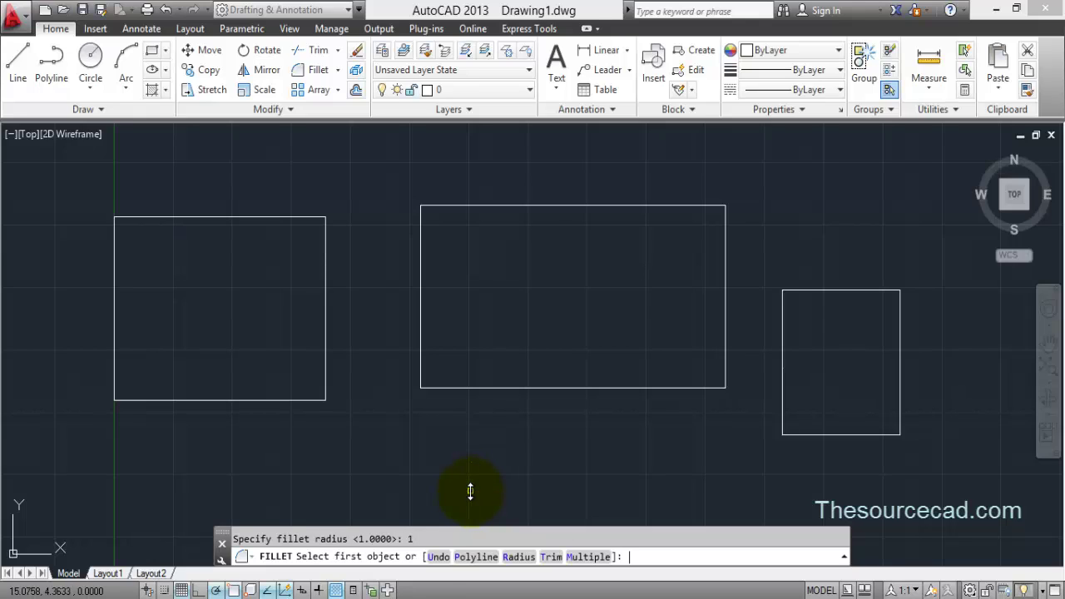
left_click(476, 557)
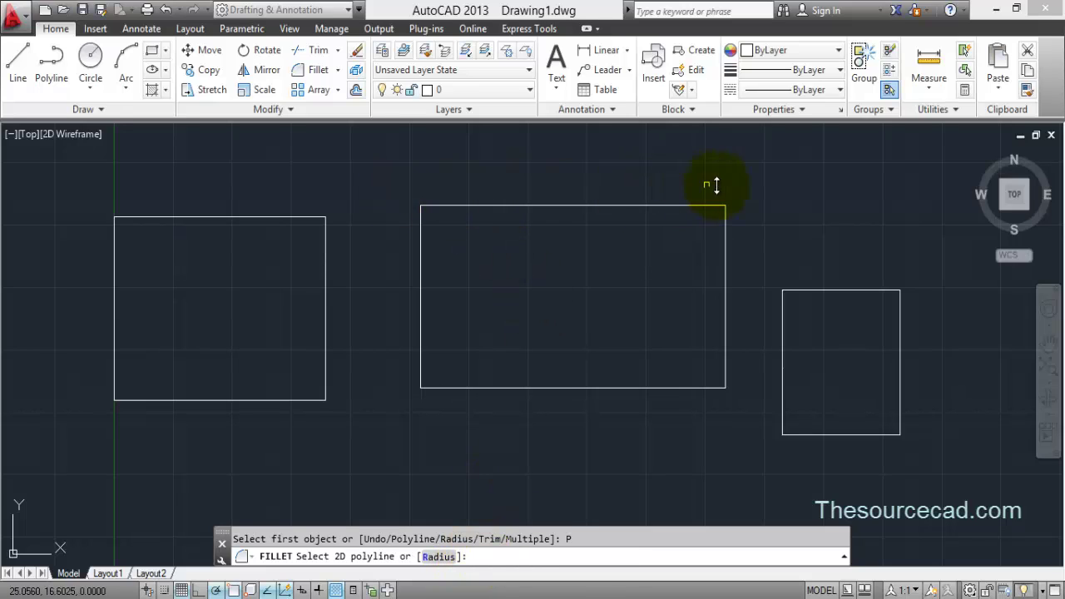
left_click(725, 261)
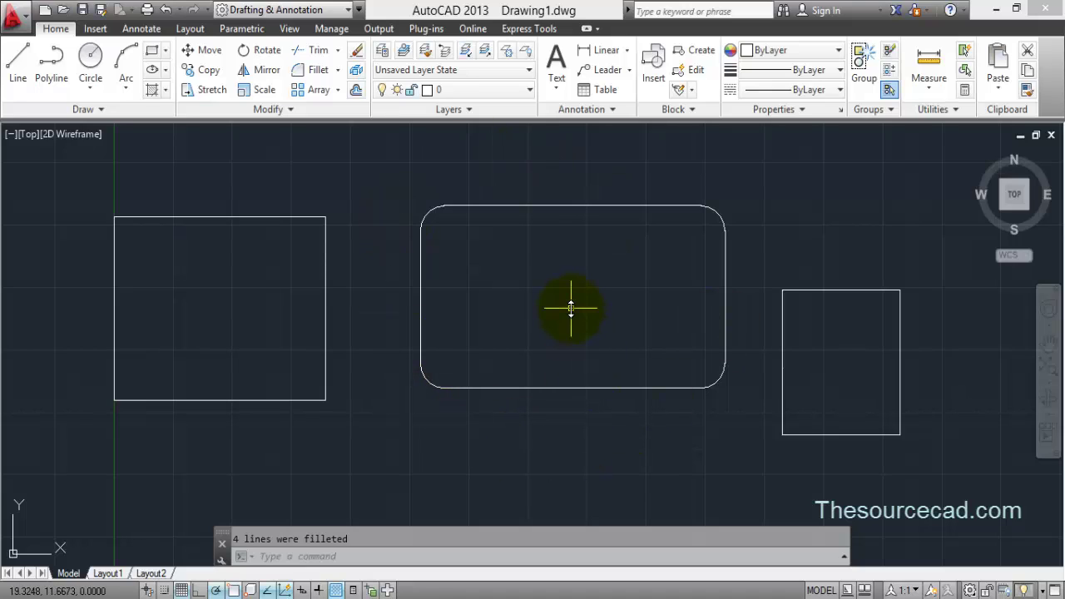
Step: Fillet the upper-right and lower-left corners of the nearly square rectangle with radius 1, using the Multiple option
left_click(308, 70)
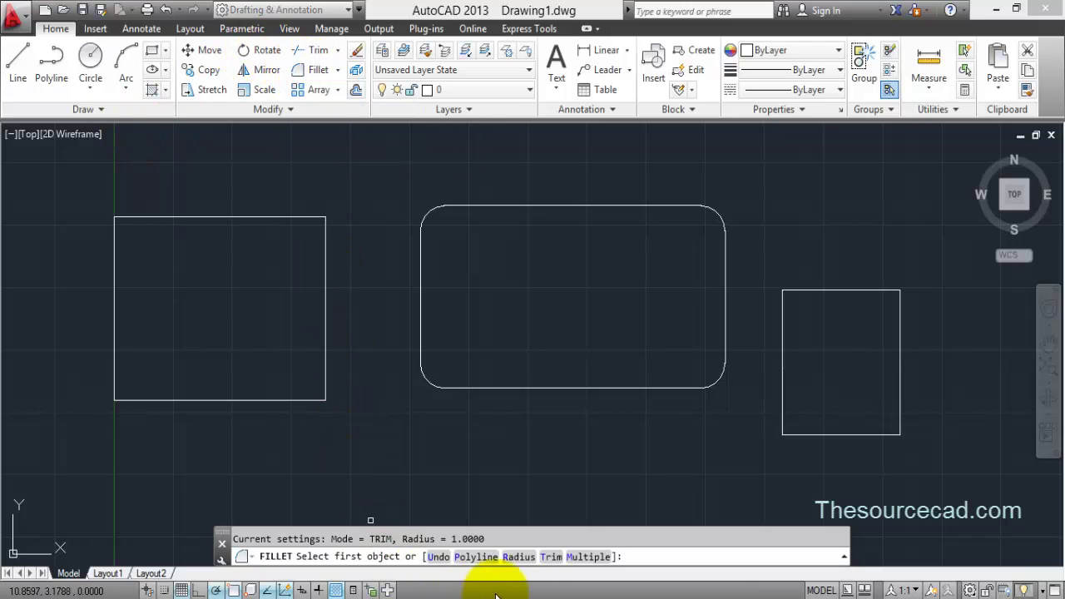
left_click(520, 557)
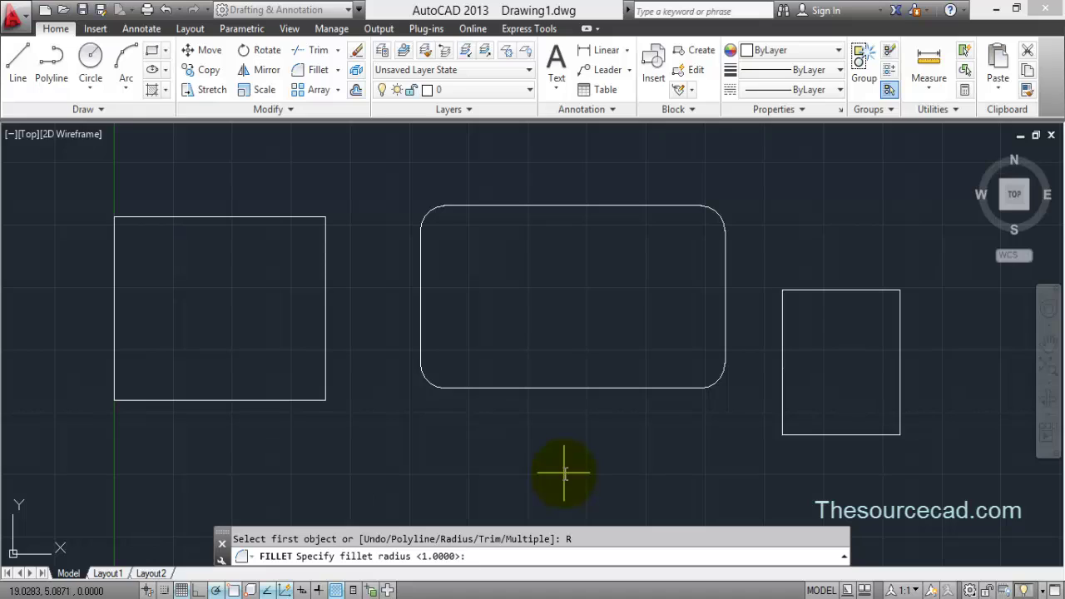
key("Return")
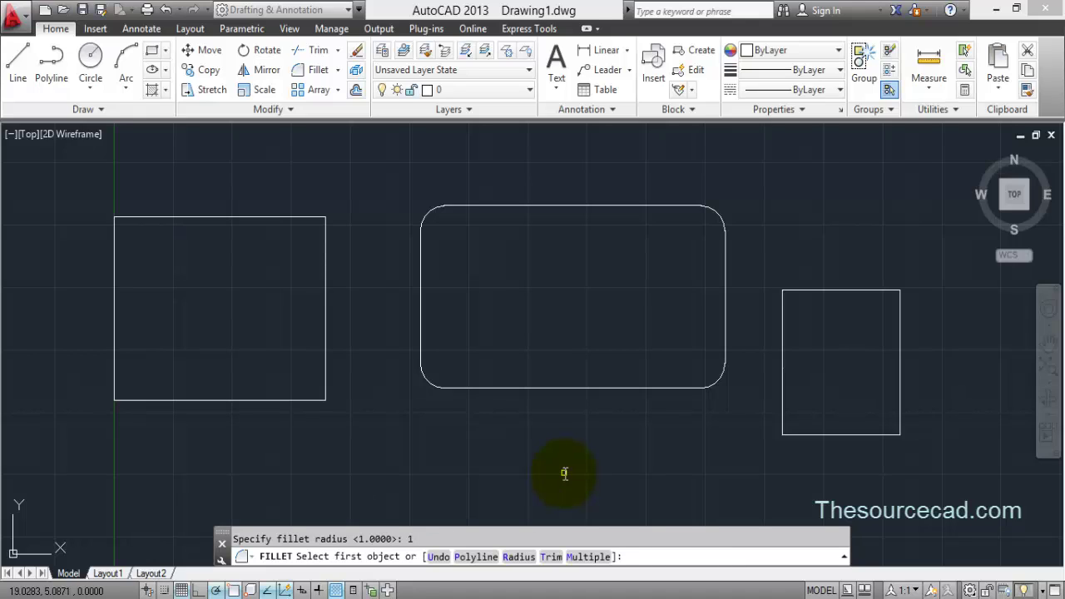
left_click(580, 556)
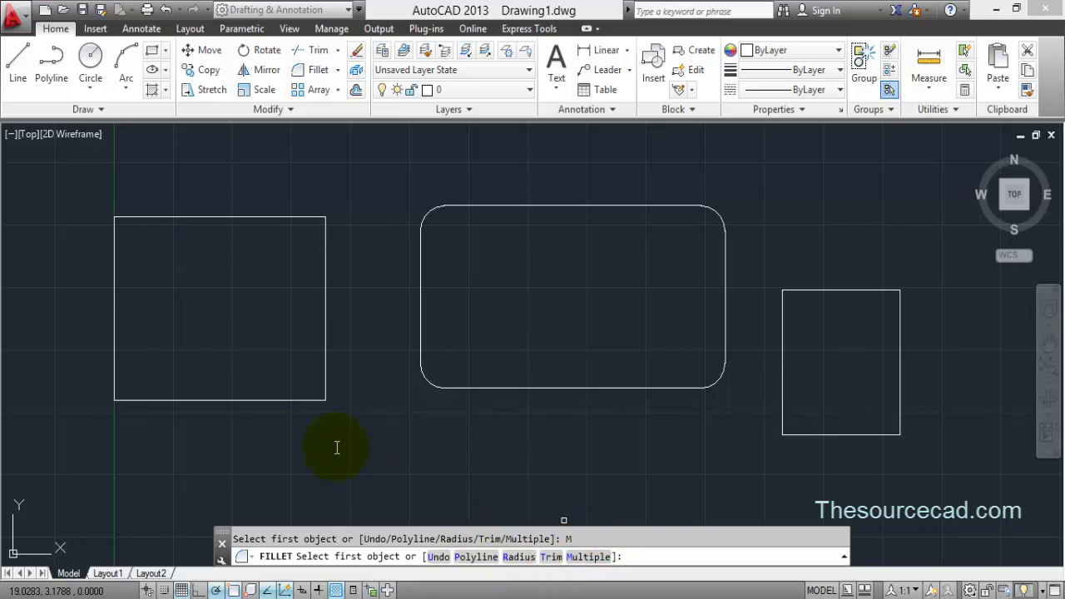
left_click(281, 218)
left_click(324, 233)
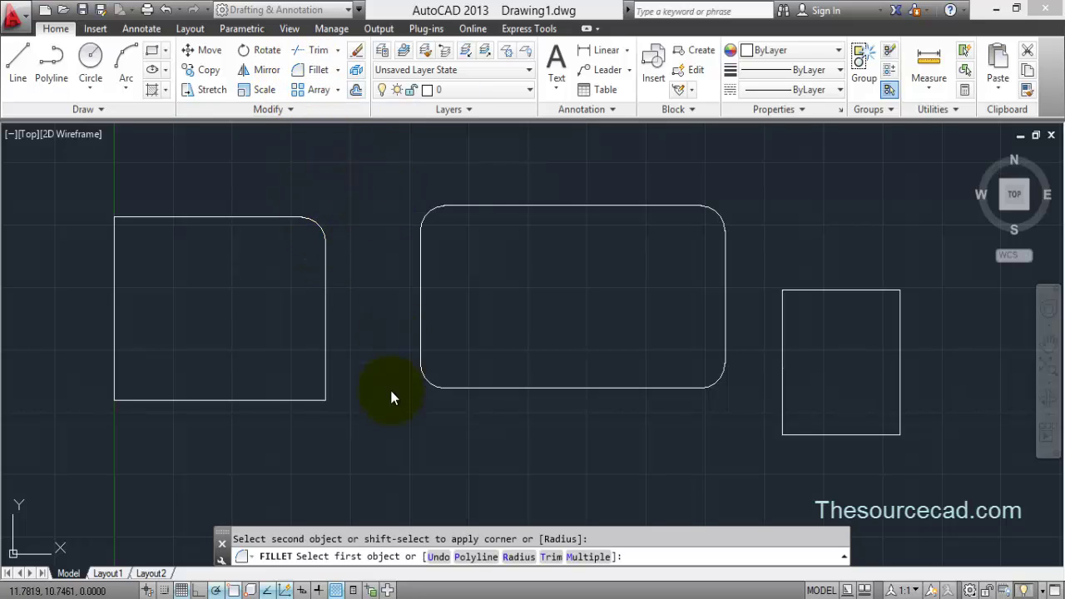
left_click(116, 327)
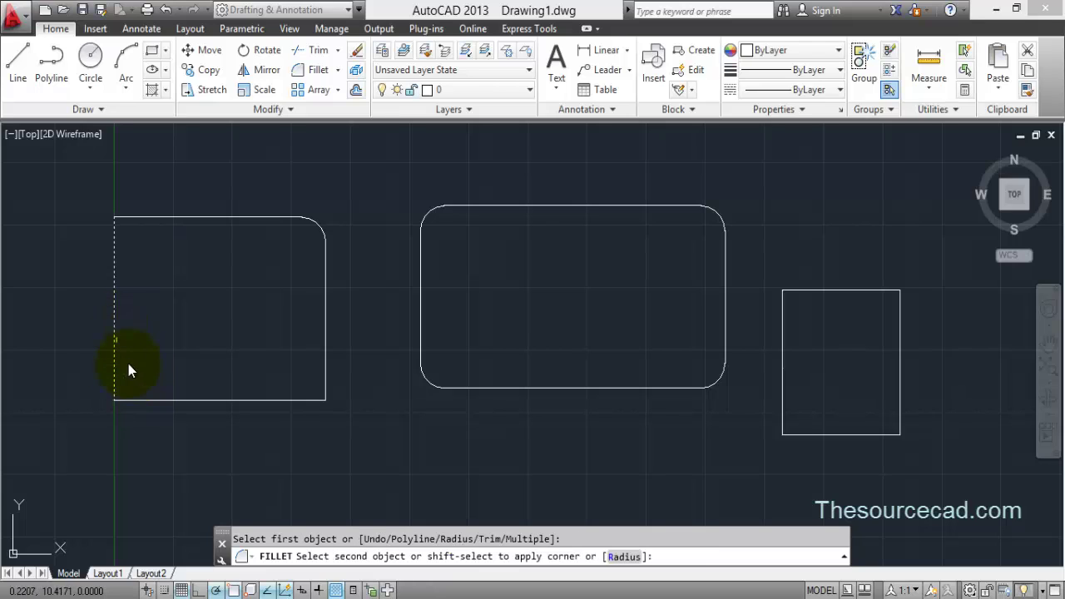
left_click(158, 400)
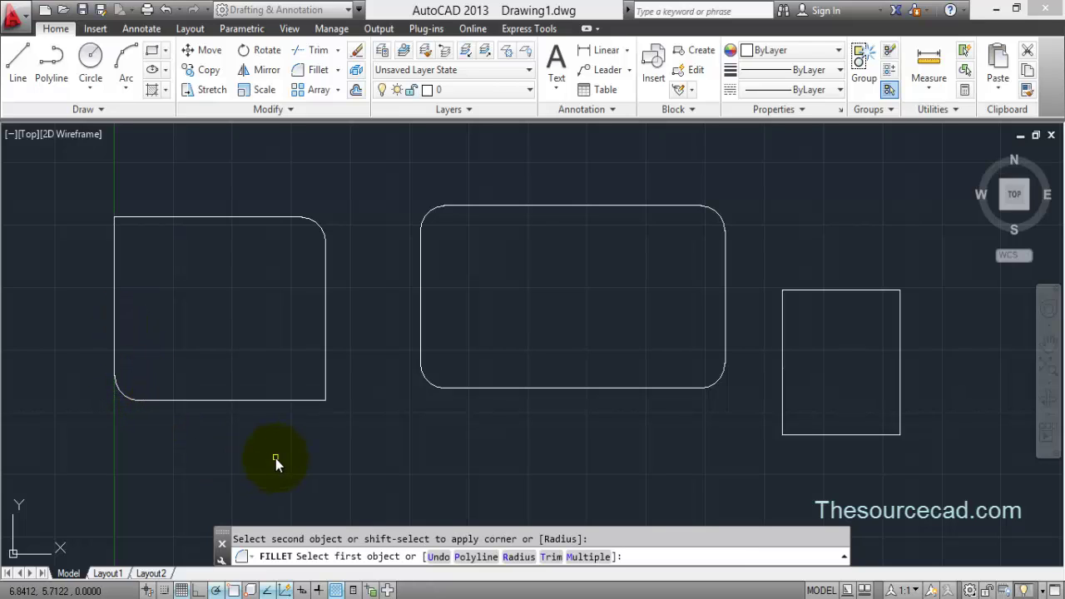
Step: Fillet the upper-right corner of the small upright rectangle in the same Multiple run and end the command
left_click(869, 290)
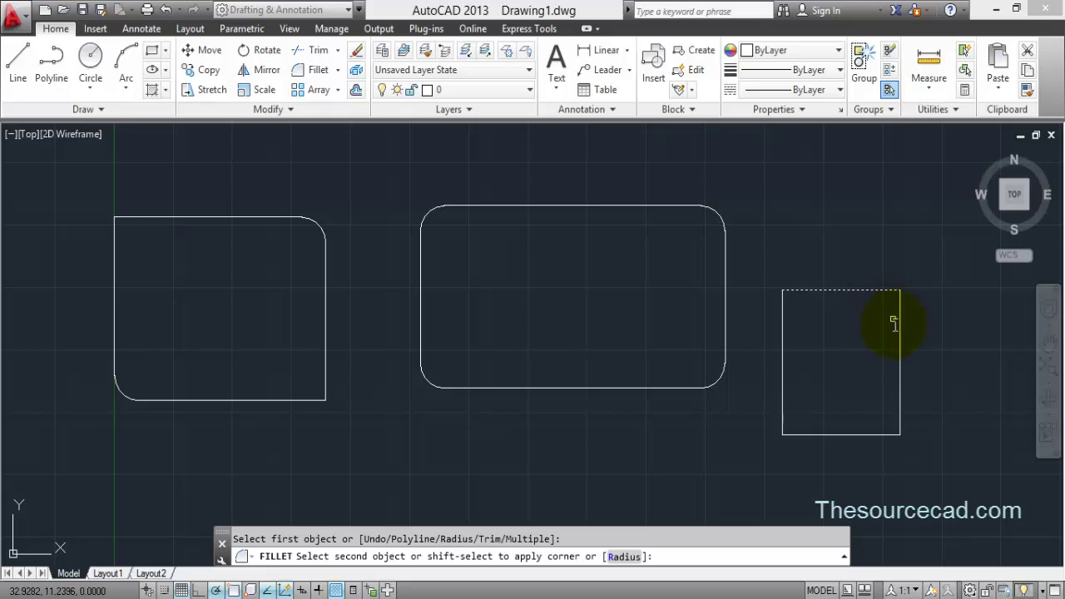
left_click(900, 333)
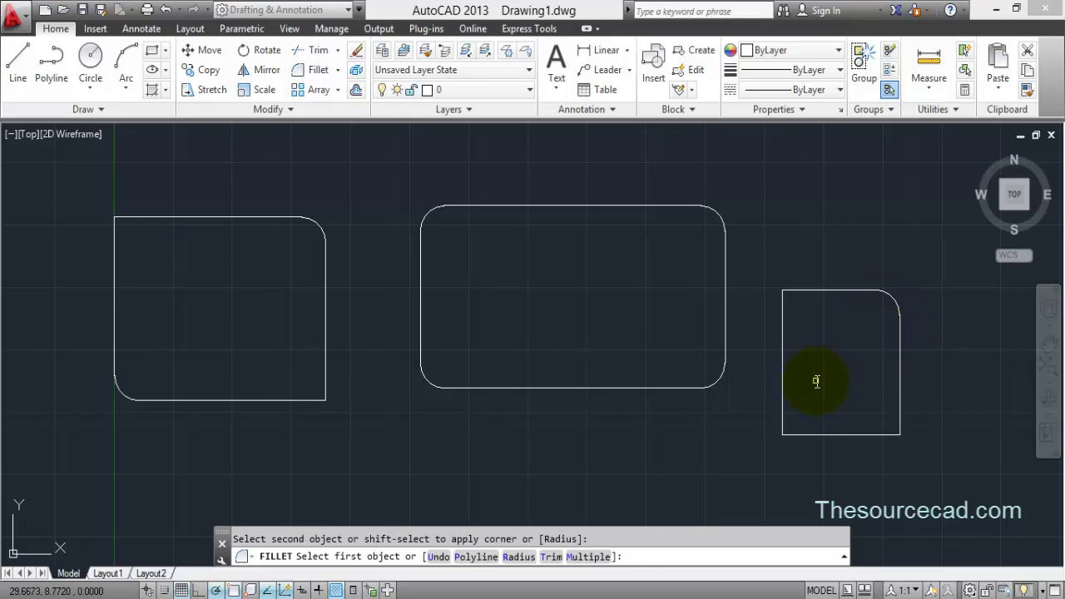
key("Return")
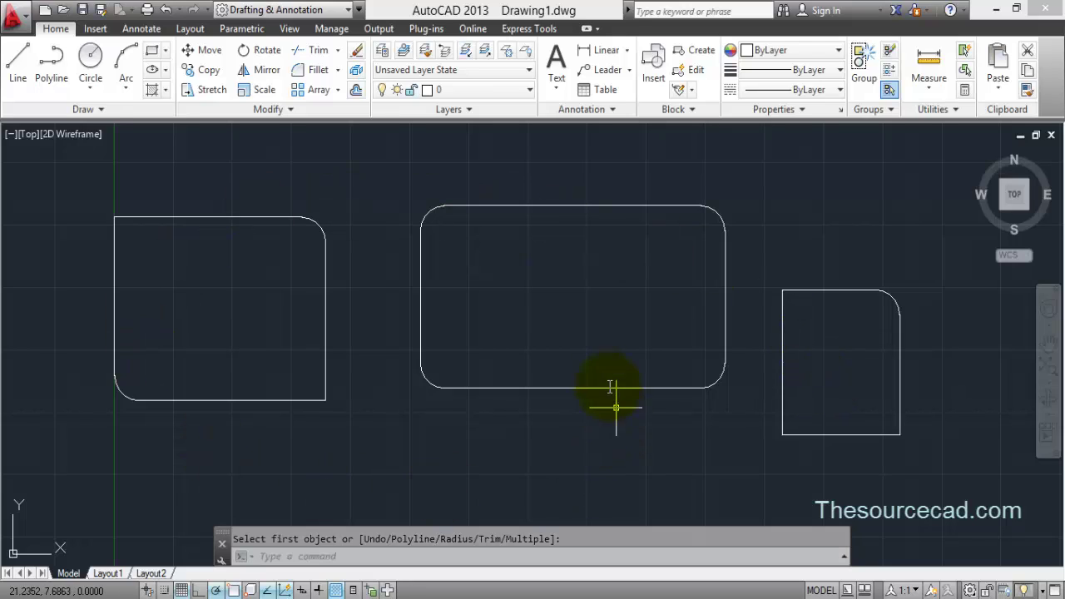
Step: Erase all three filleted rectangles from the drawing
left_click(936, 441)
left_click(44, 193)
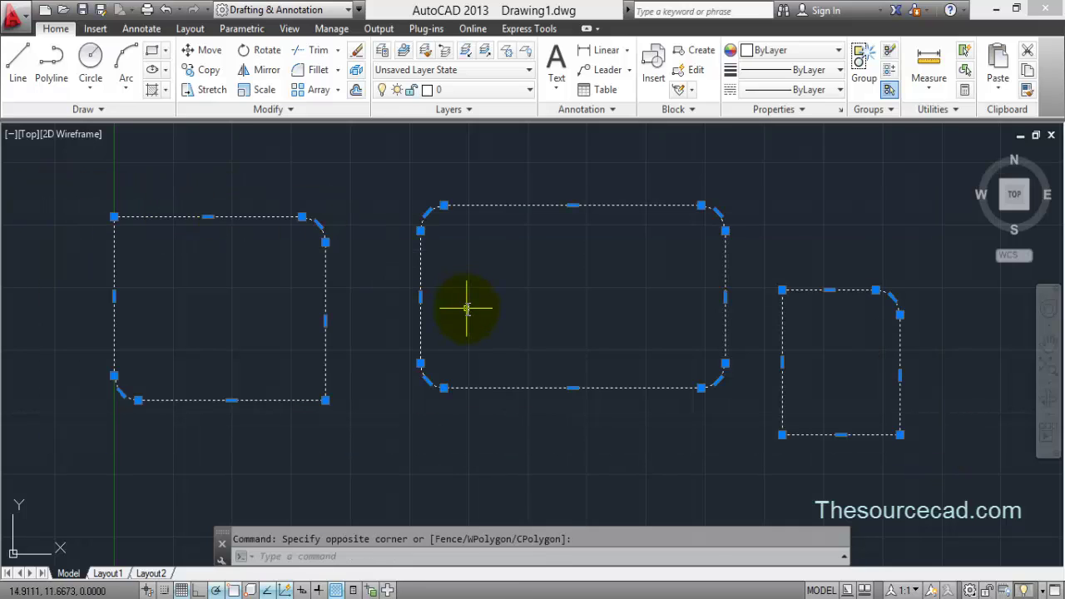
key("Delete")
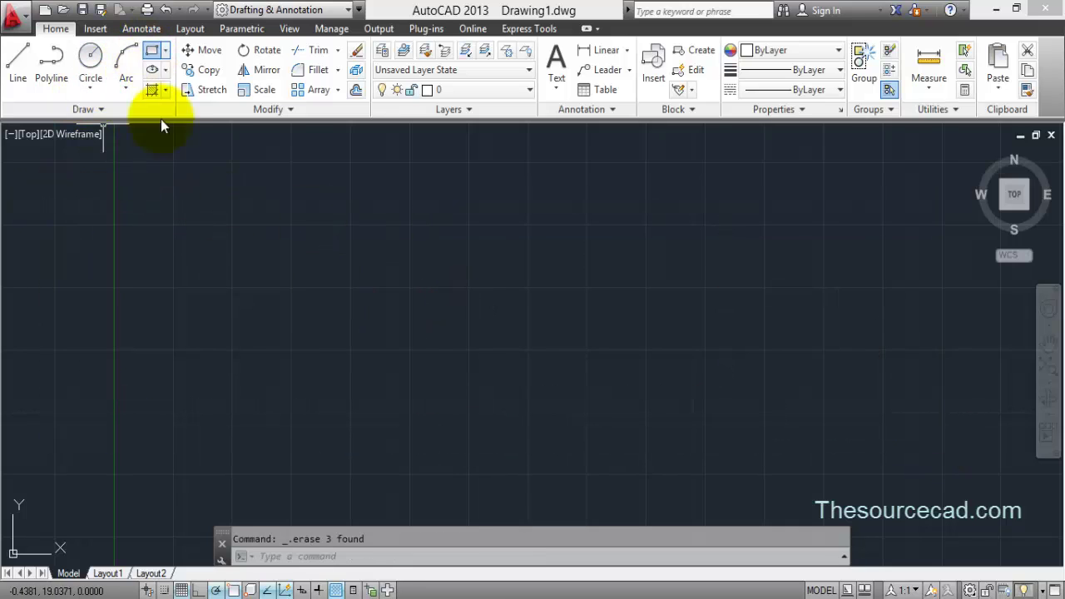
Step: Draw one wide rectangle, about twice as wide as high, in the middle of the empty drawing
left_click(152, 50)
left_click(336, 396)
left_click(627, 250)
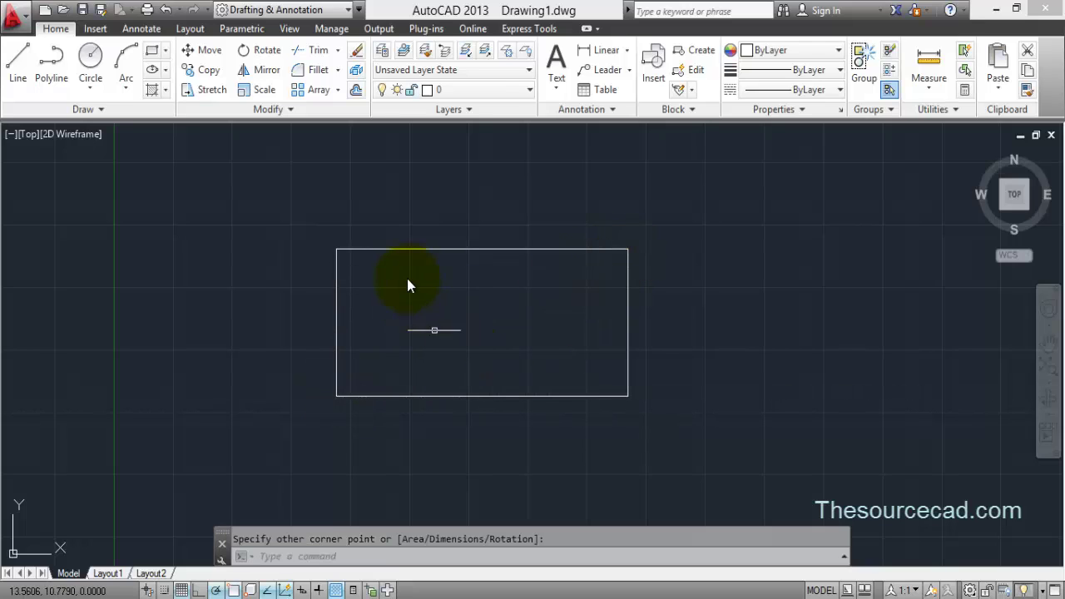
Step: Fillet the rectangle's upper-right corner with radius 1 in No trim mode, keeping the original corner
left_click(321, 72)
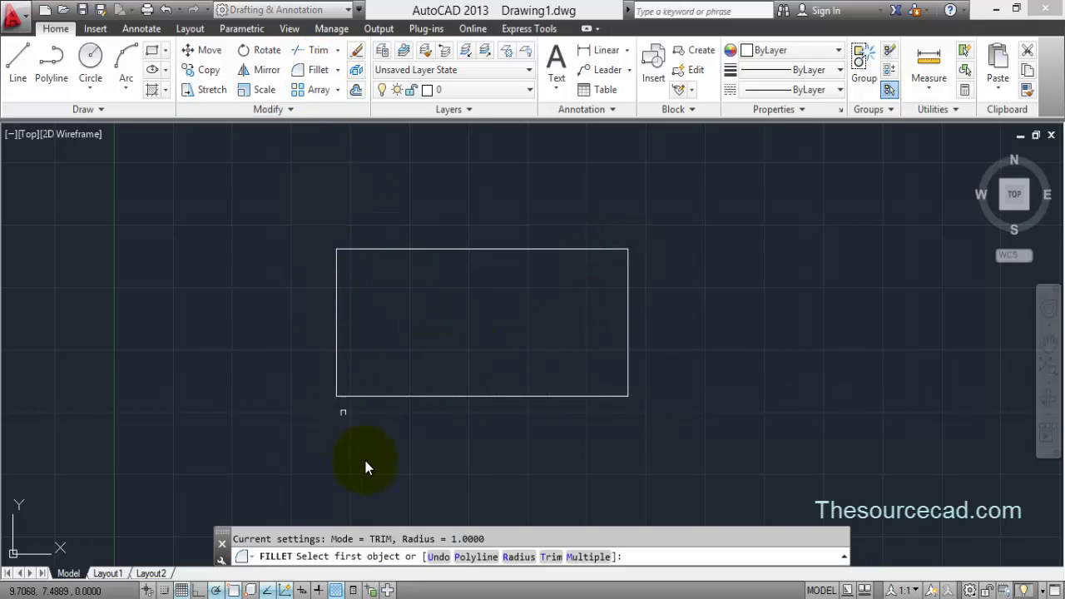
left_click(551, 556)
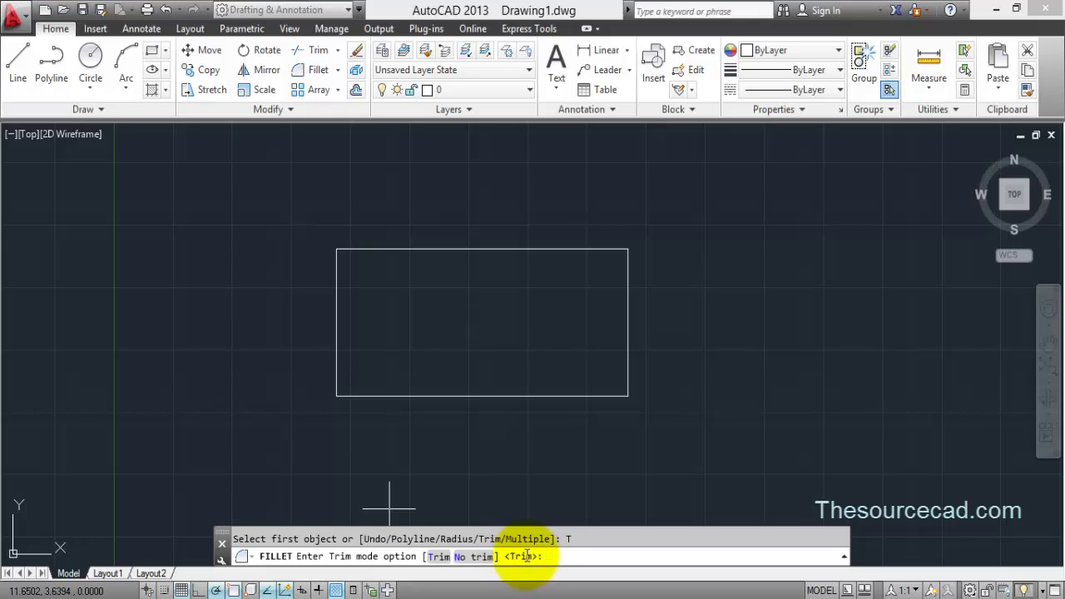
left_click(471, 558)
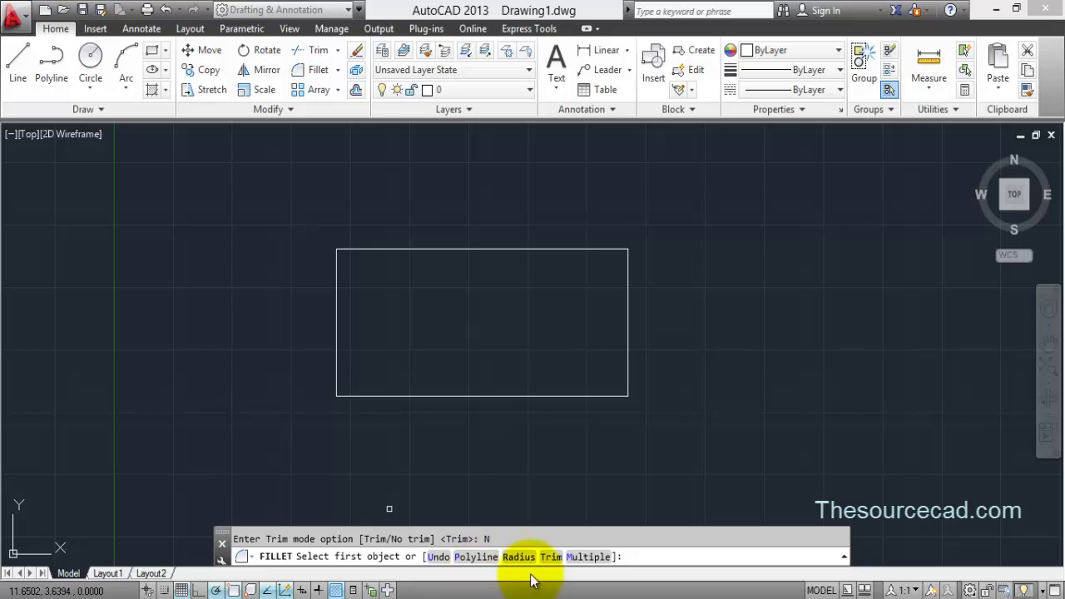
left_click(505, 556)
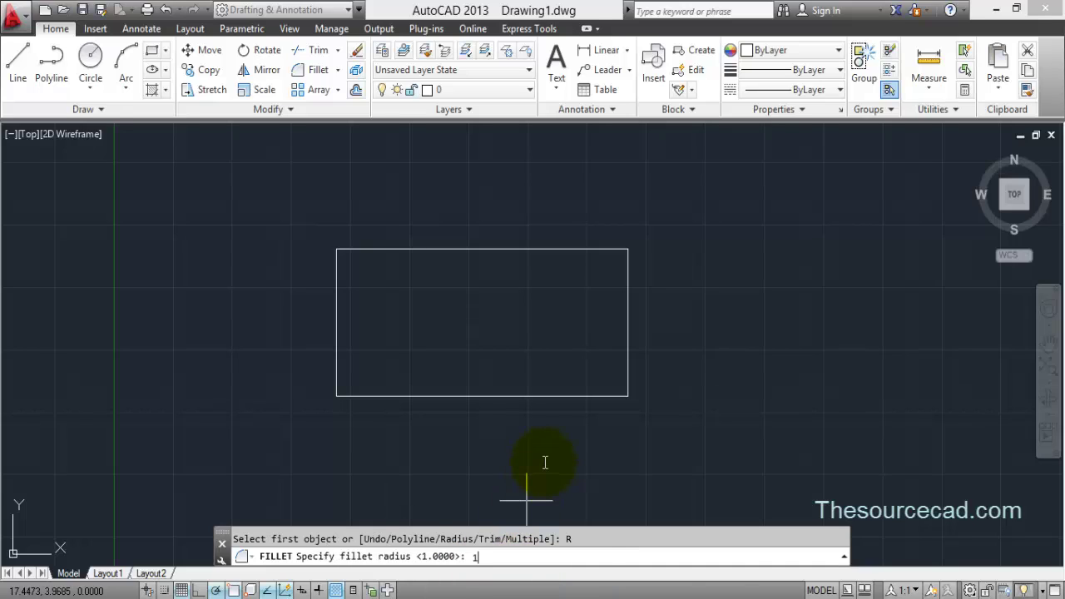
key("Return")
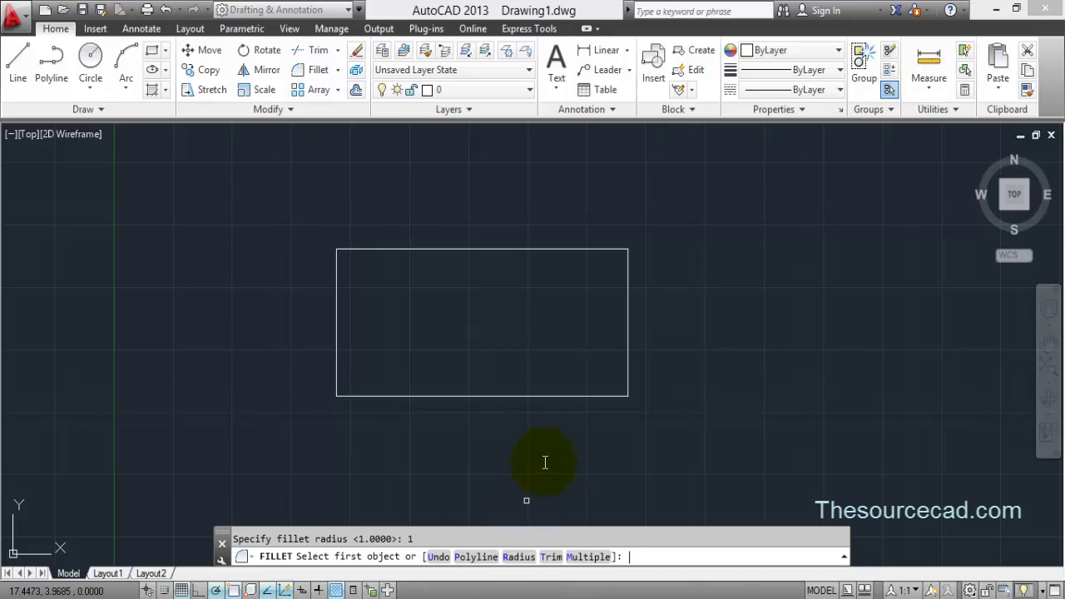
left_click(607, 250)
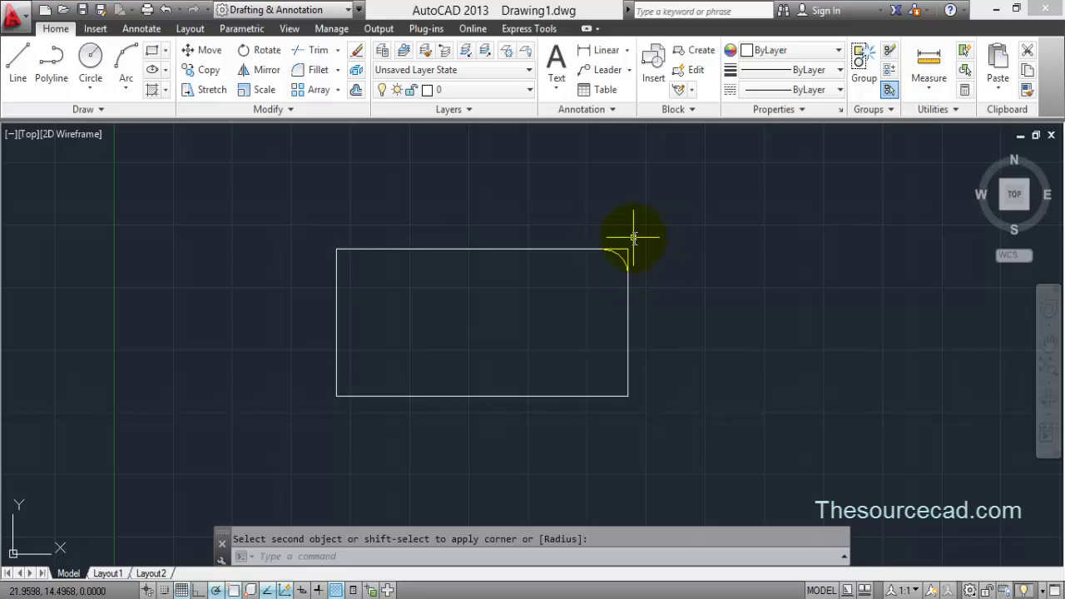
left_click(633, 238)
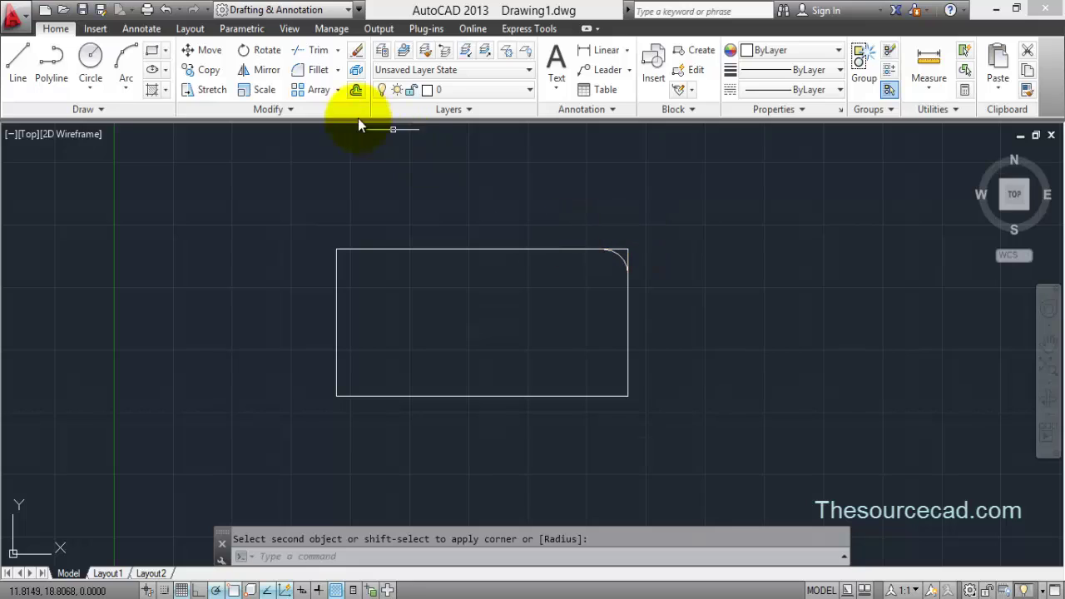
Step: Switch the fillet mode back to Trim and fillet the rectangle's lower-right corner with radius 1
left_click(318, 70)
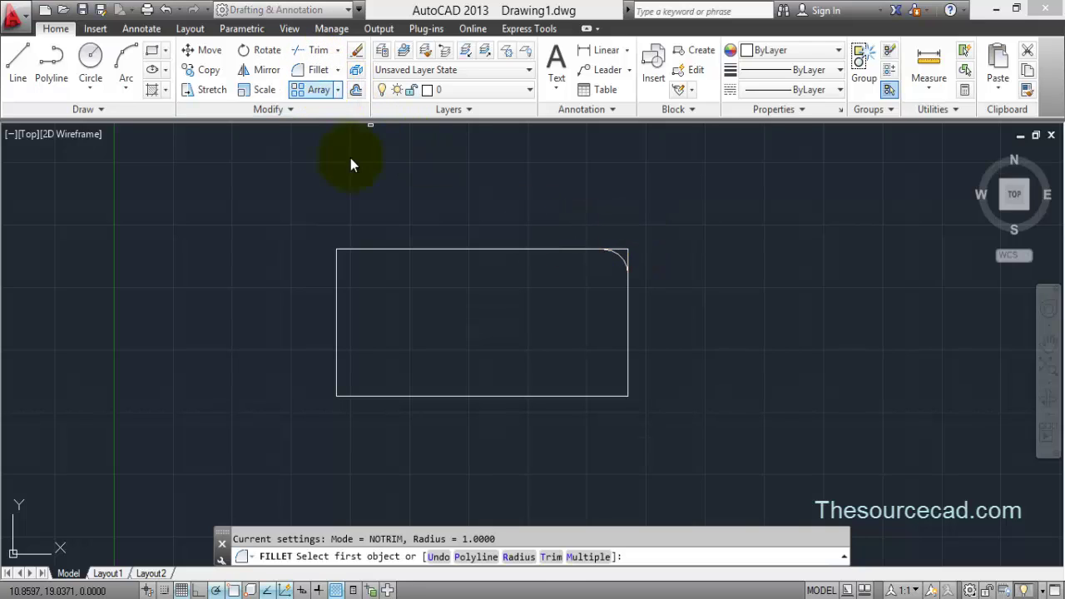
left_click(549, 555)
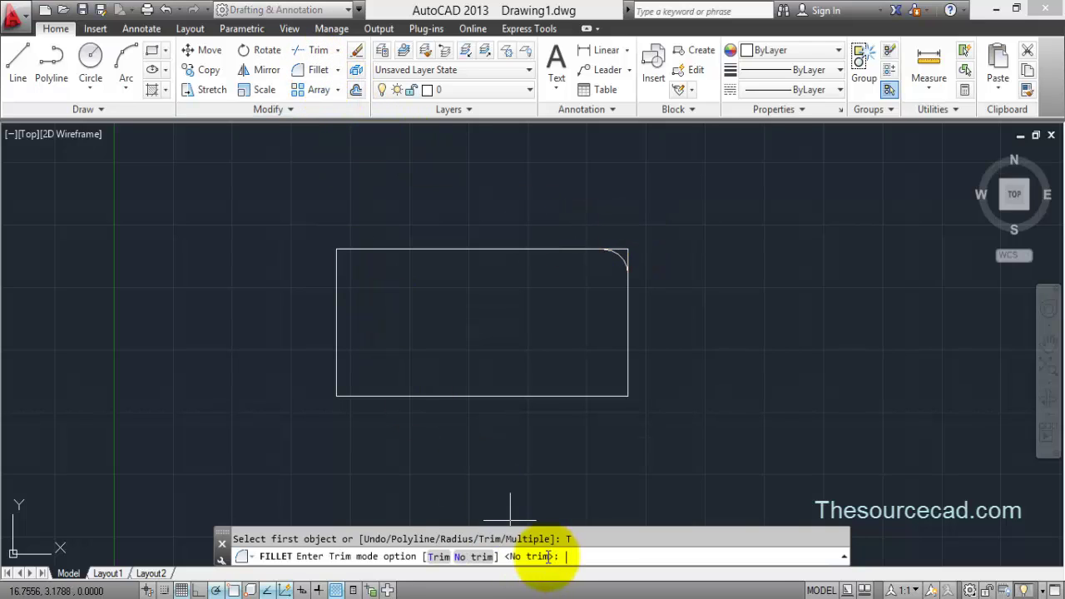
left_click(444, 557)
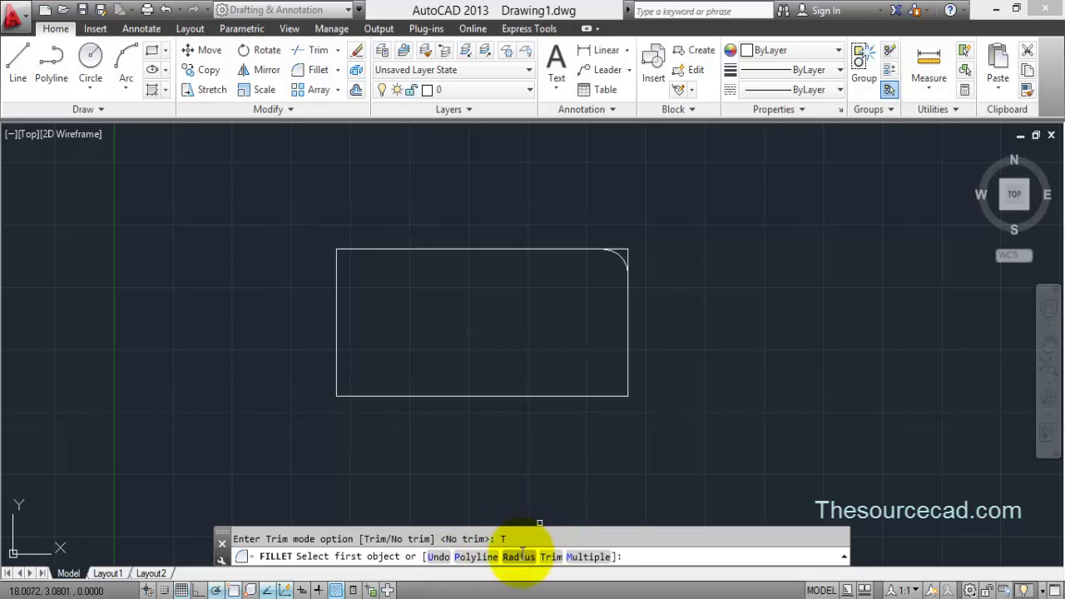
left_click(524, 555)
key("Return")
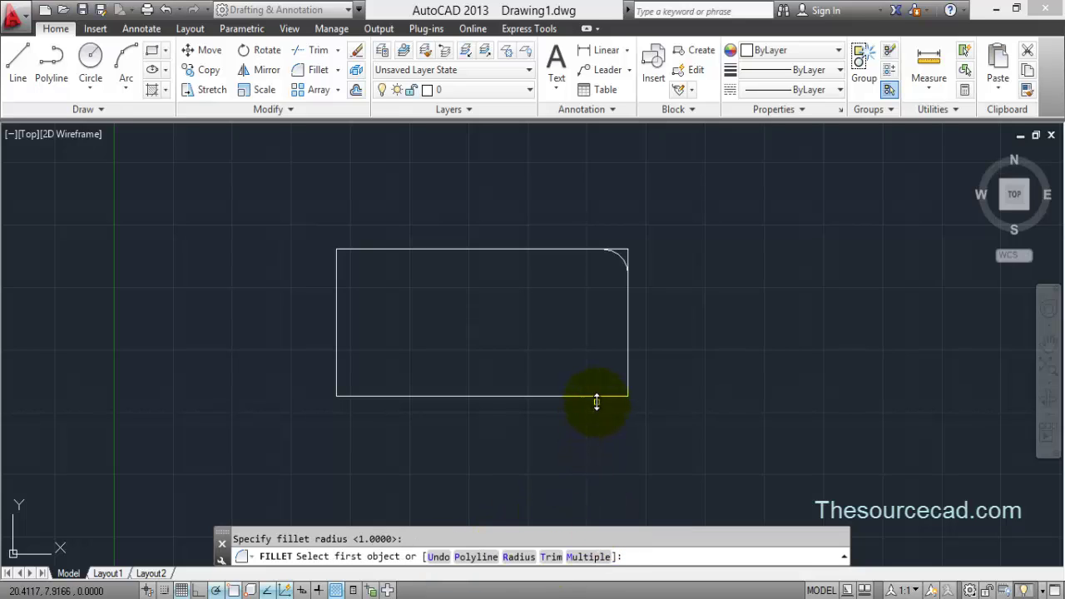
left_click(600, 397)
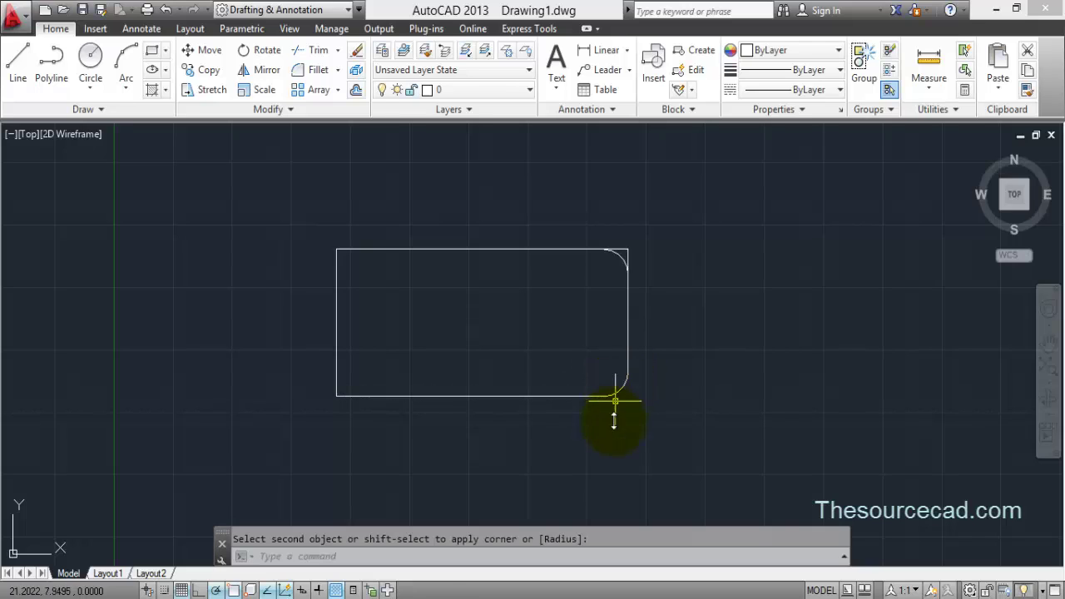
left_click(642, 383)
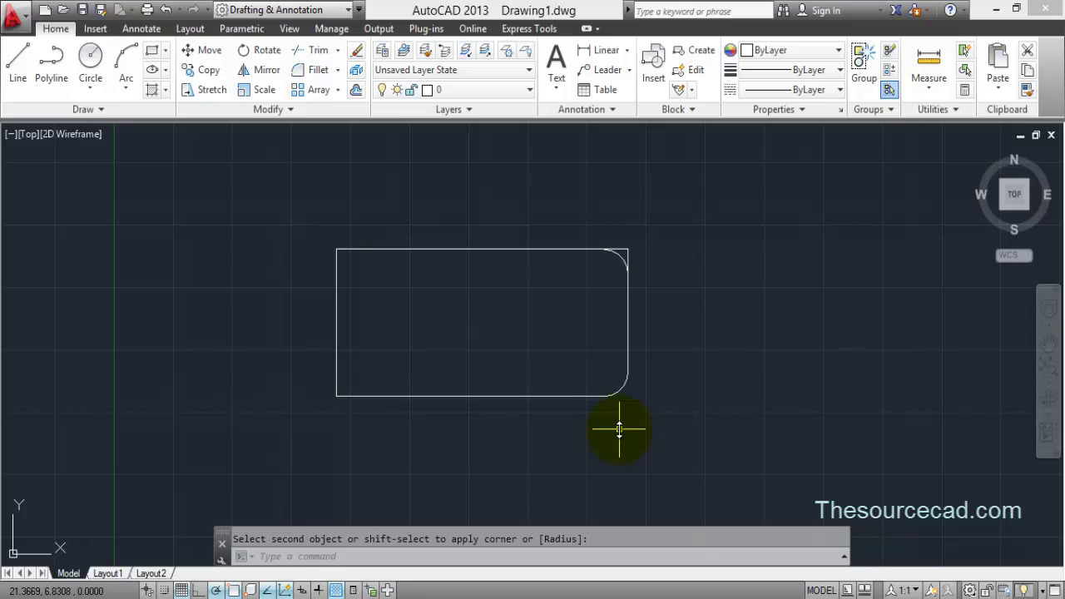
Step: Erase the rectangle together with the separate fillet arc at its upper-right corner
left_click(651, 421)
left_click(293, 200)
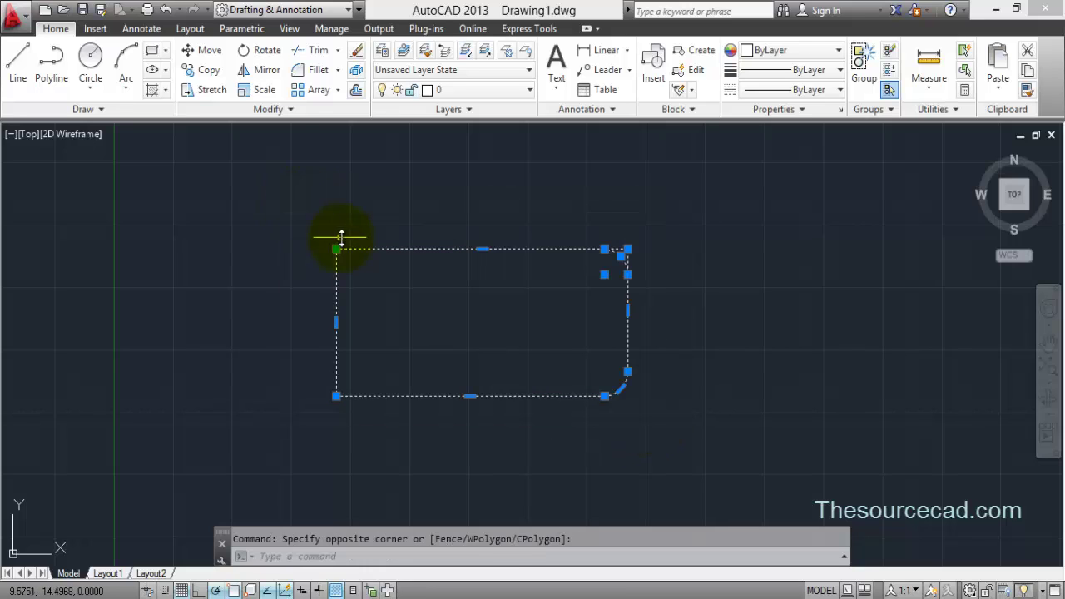
key("Delete")
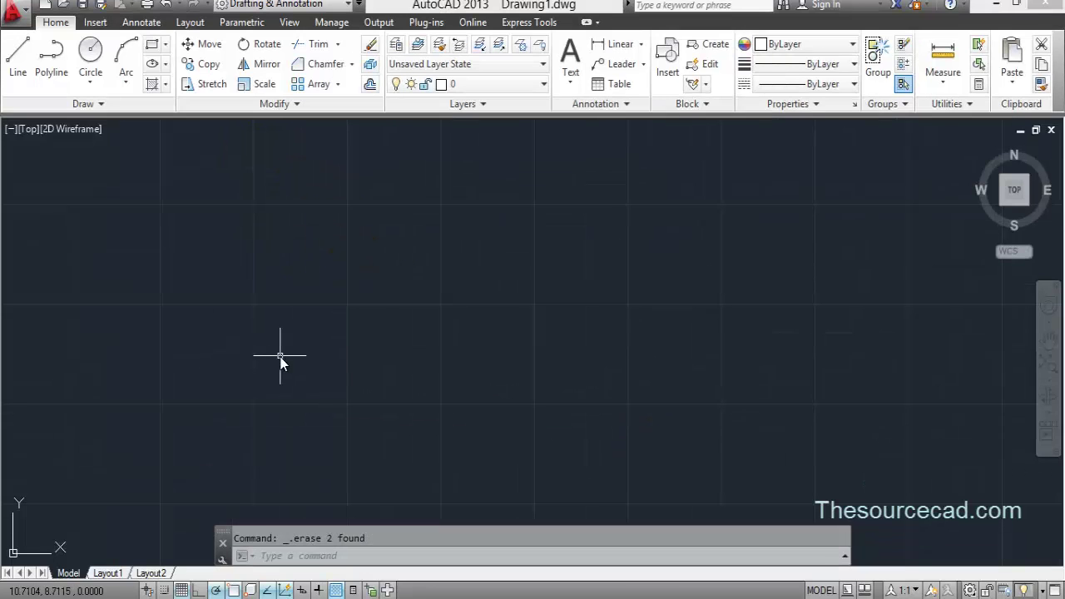
Step: Draw two separate lines with a small gap between their upper ends: one rising to the right, one falling steeply
left_click(18, 54)
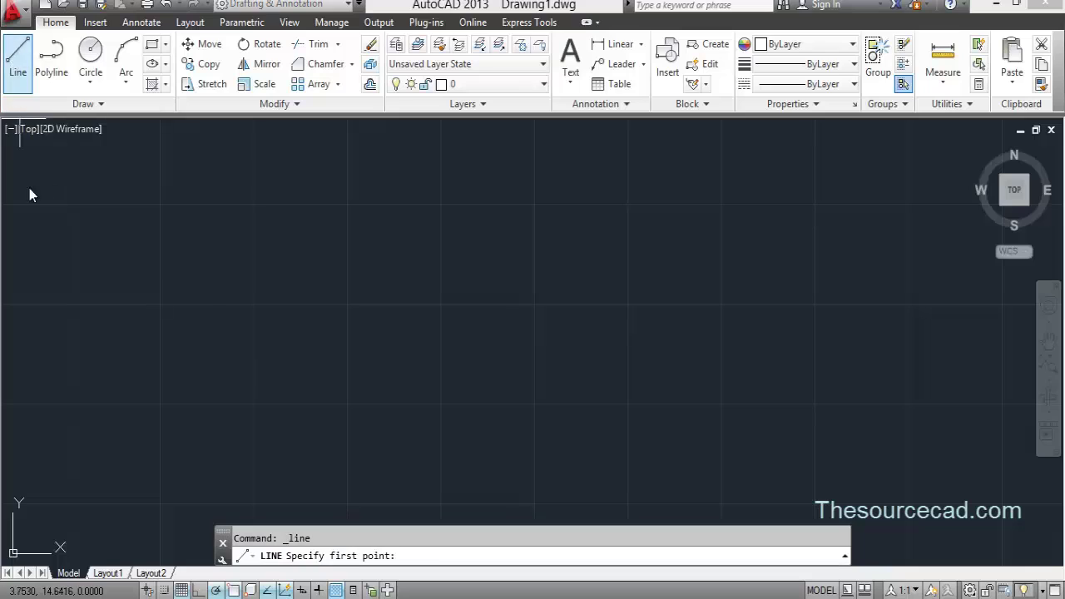
left_click(240, 309)
left_click(382, 238)
key("Return")
key("Return")
left_click(403, 260)
left_click(432, 409)
key("Return")
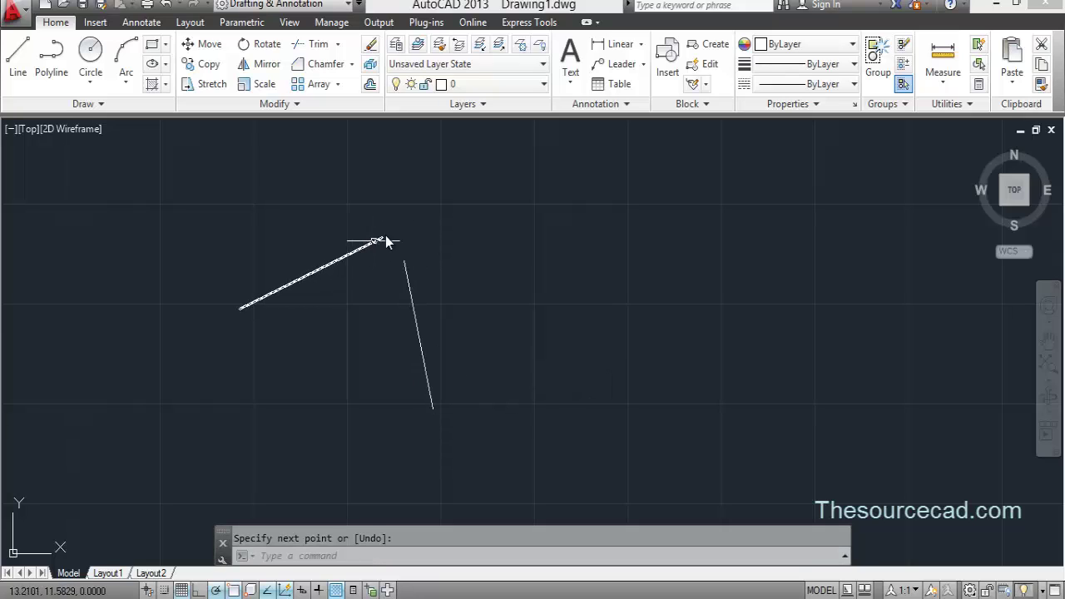
Step: Fillet the two separate lines with radius 0 so their upper ends meet in a sharp corner
left_click(352, 64)
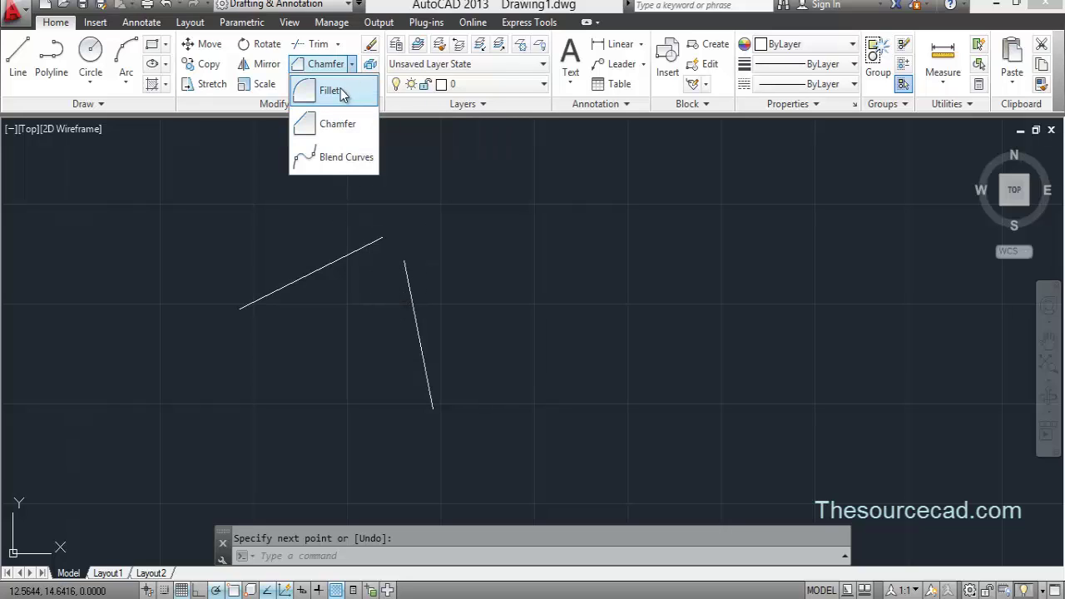
left_click(333, 92)
left_click(520, 556)
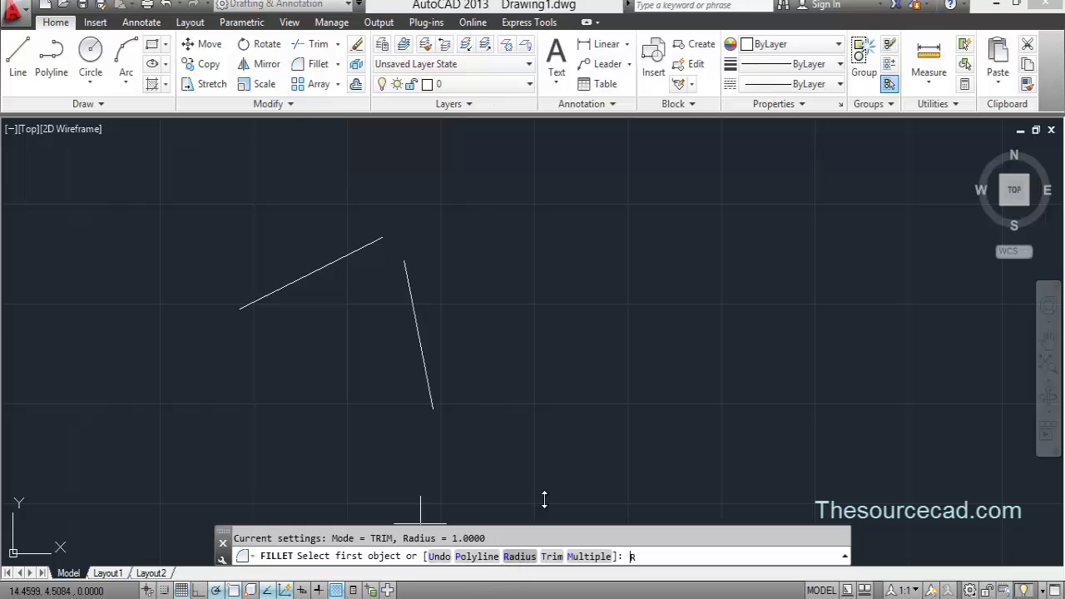
type("0")
key("Return")
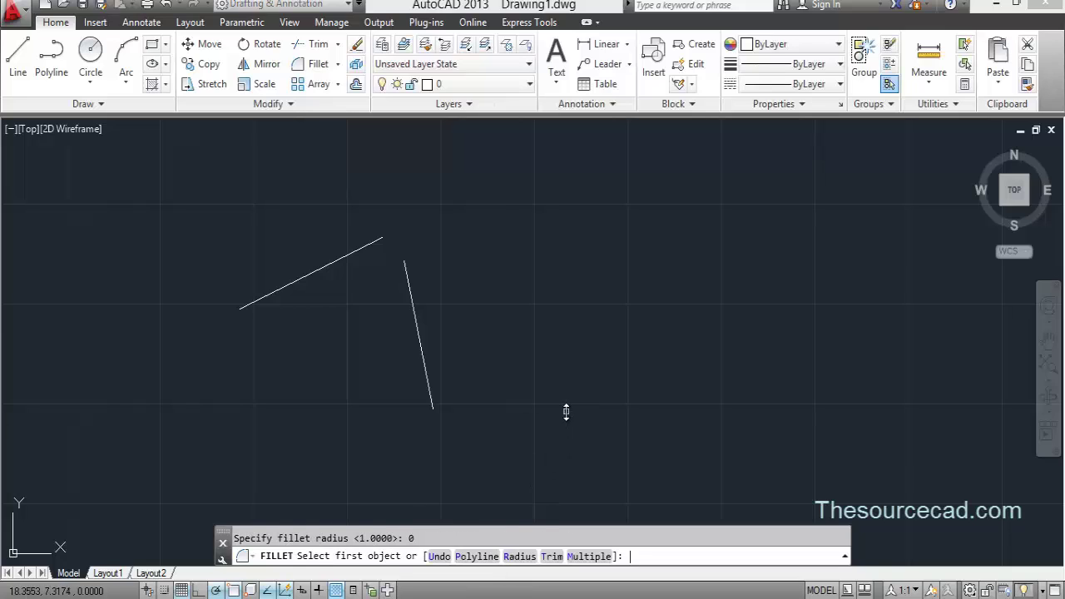
left_click(373, 241)
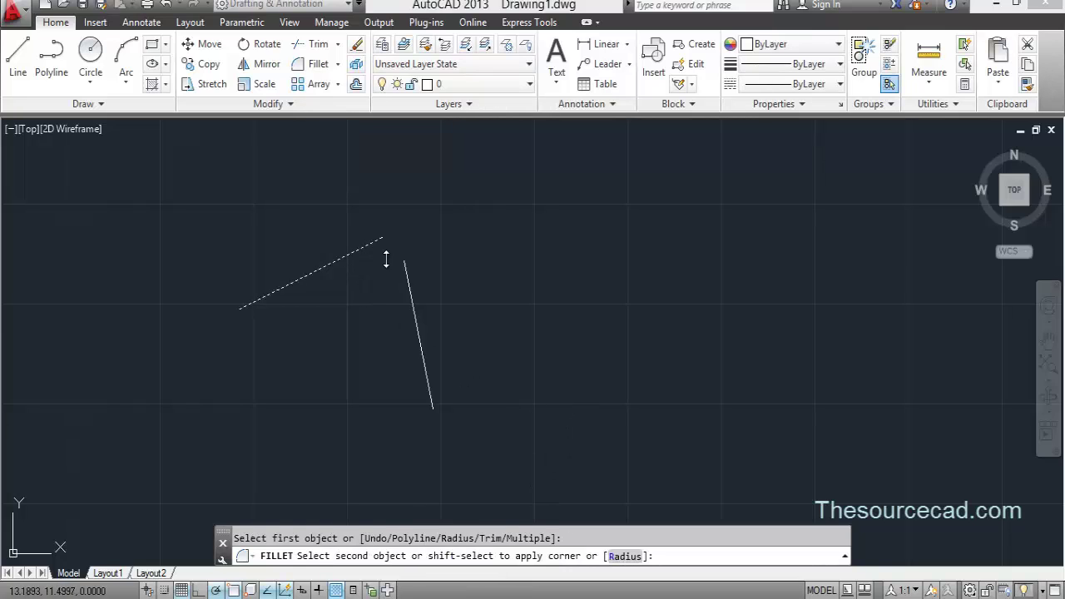
left_click(405, 274)
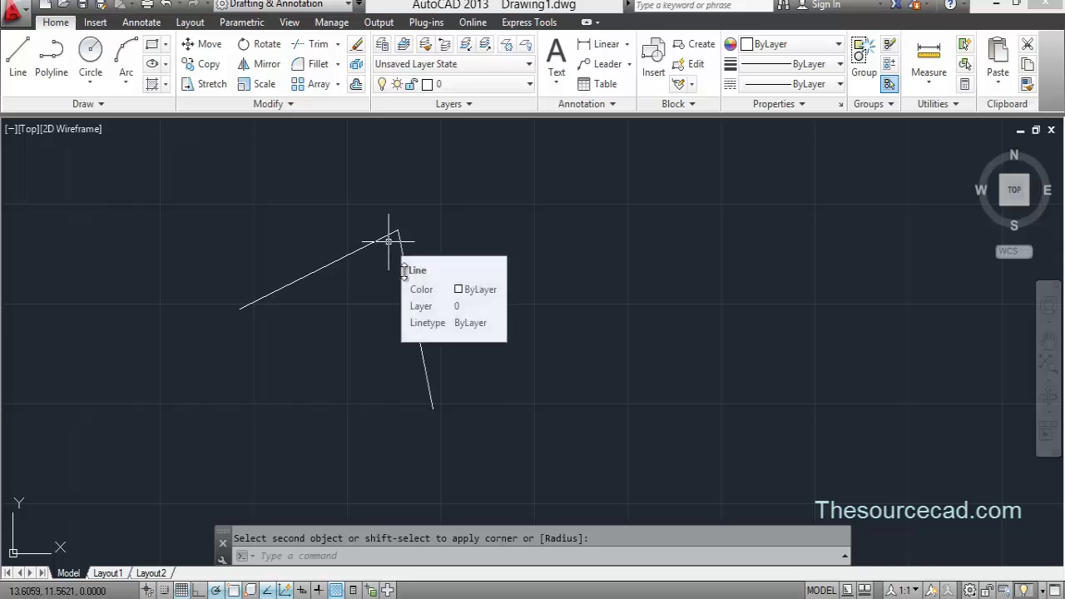
Step: Erase the two lines joined at the sharp corner
left_click(454, 285)
left_click(308, 215)
key("Delete")
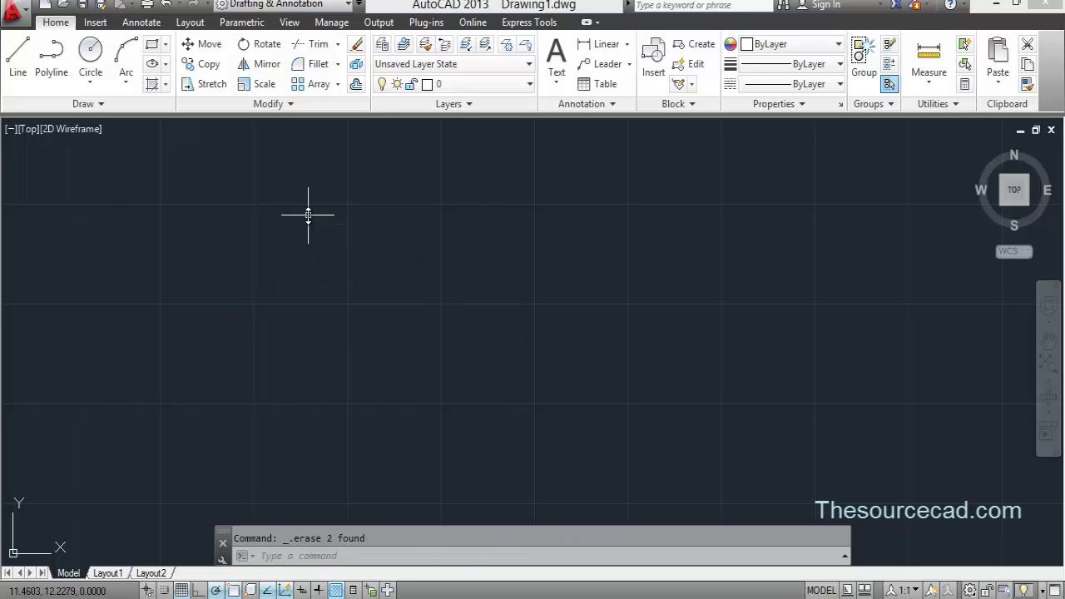
Step: Draw two separate lines crossing in an X, one falling to the right and the other running from upper right to lower left
left_click(17, 57)
left_click(290, 248)
left_click(548, 395)
key("Return")
key("Return")
left_click(506, 235)
left_click(337, 388)
key("Return")
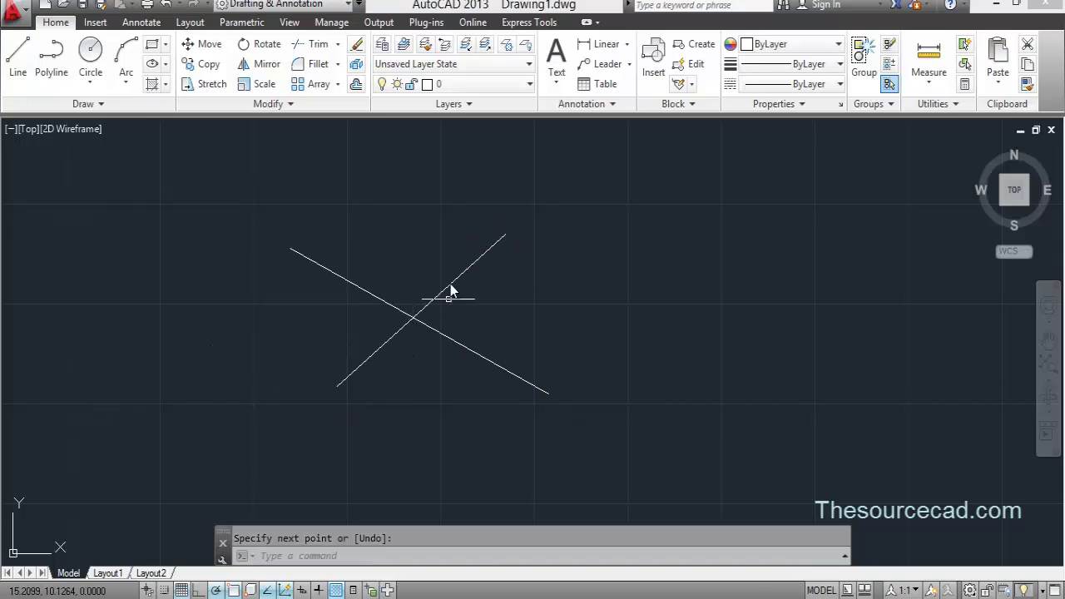
Step: Fillet the two crossing lines with radius 0, keeping only their left-hand parts up to the intersection
left_click(317, 64)
left_click(519, 556)
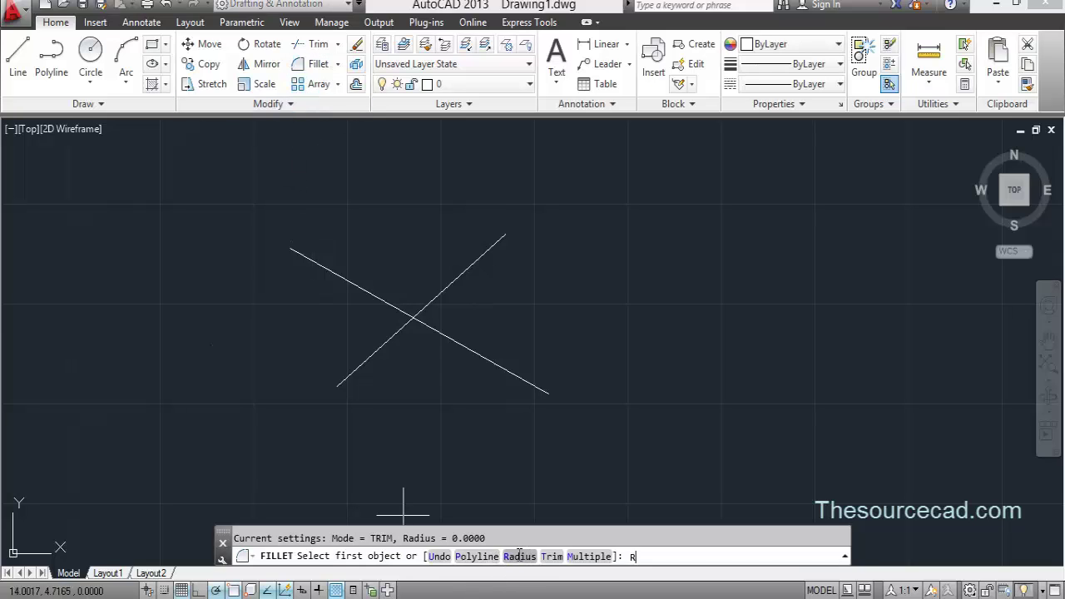
left_click(381, 302)
left_click(391, 334)
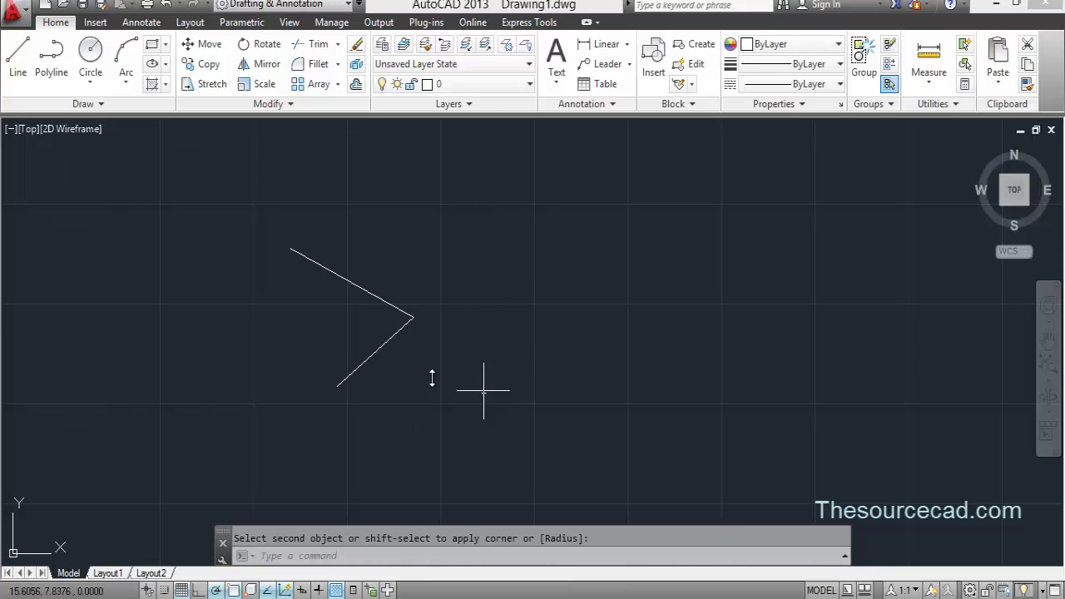
Step: Erase the two remaining lines that meet at the former crossing point
left_click(448, 356)
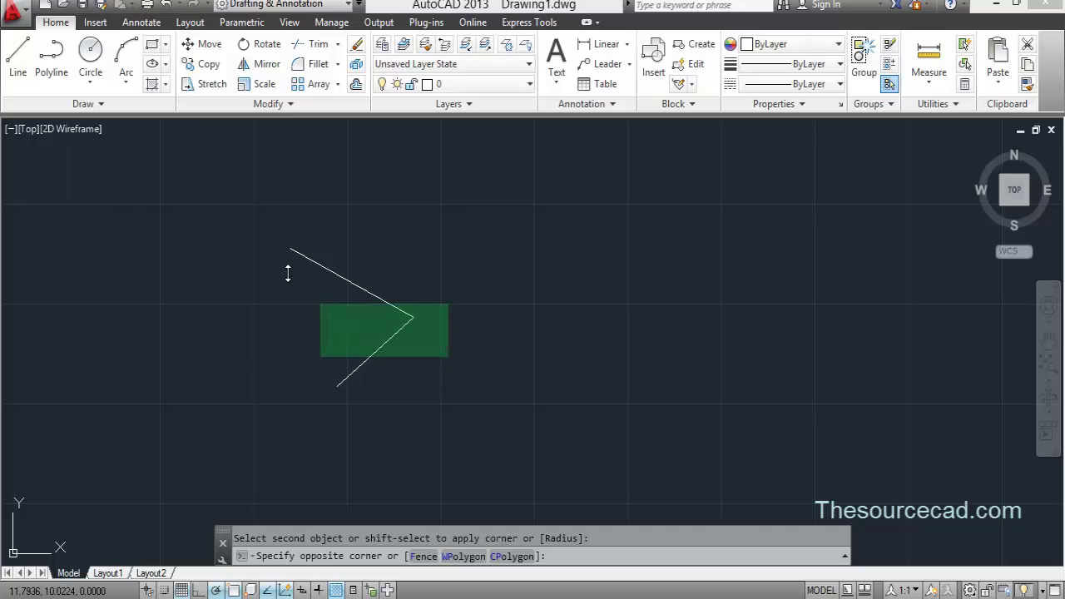
left_click(256, 247)
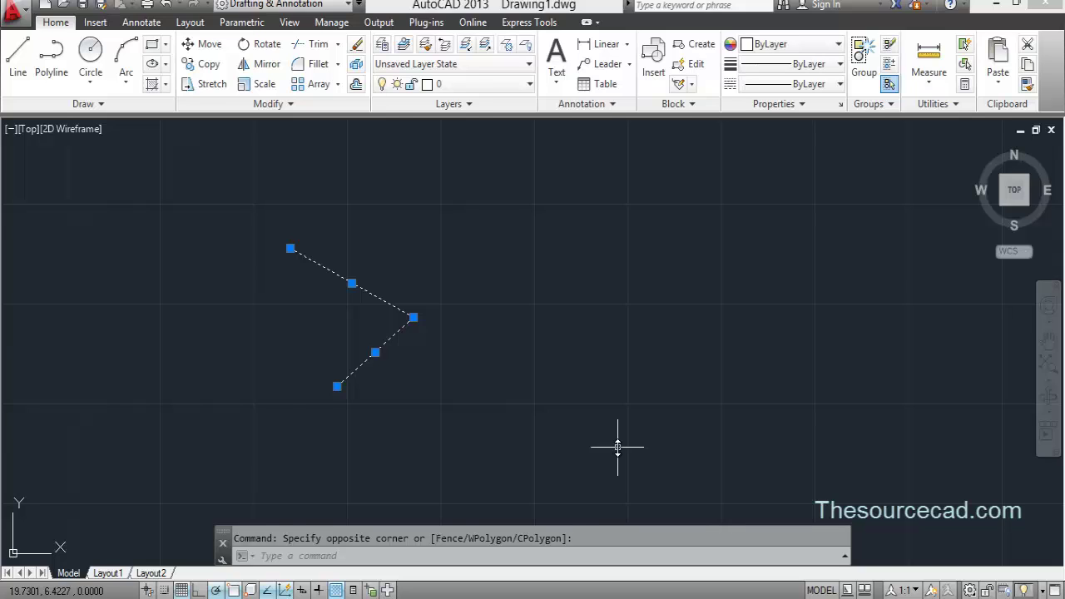
key("Delete")
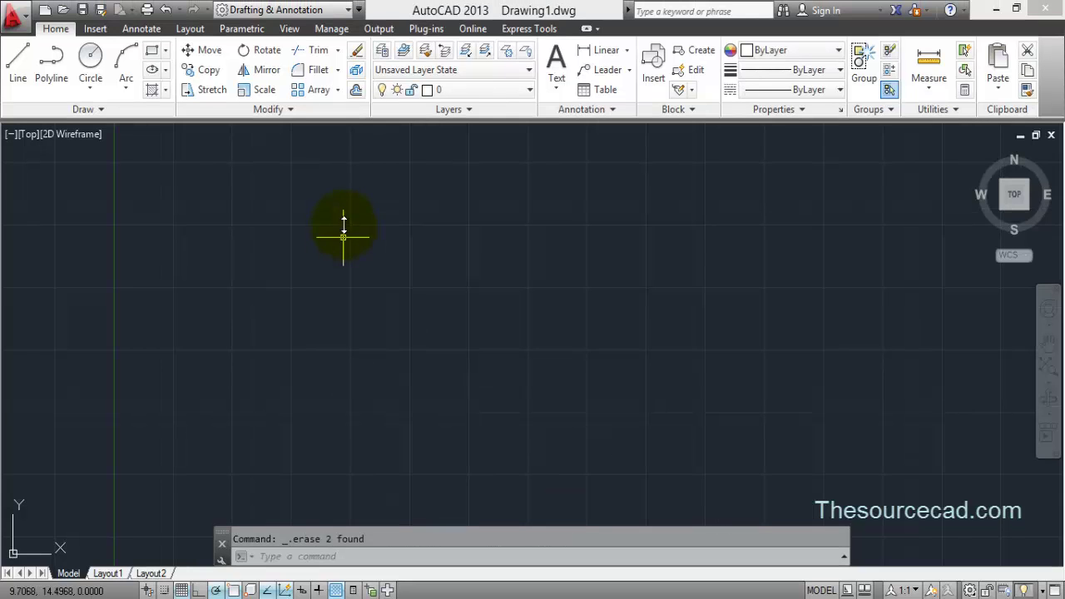
Step: Draw a horizontal rectangle in the middle of the empty drawing area
left_click(153, 54)
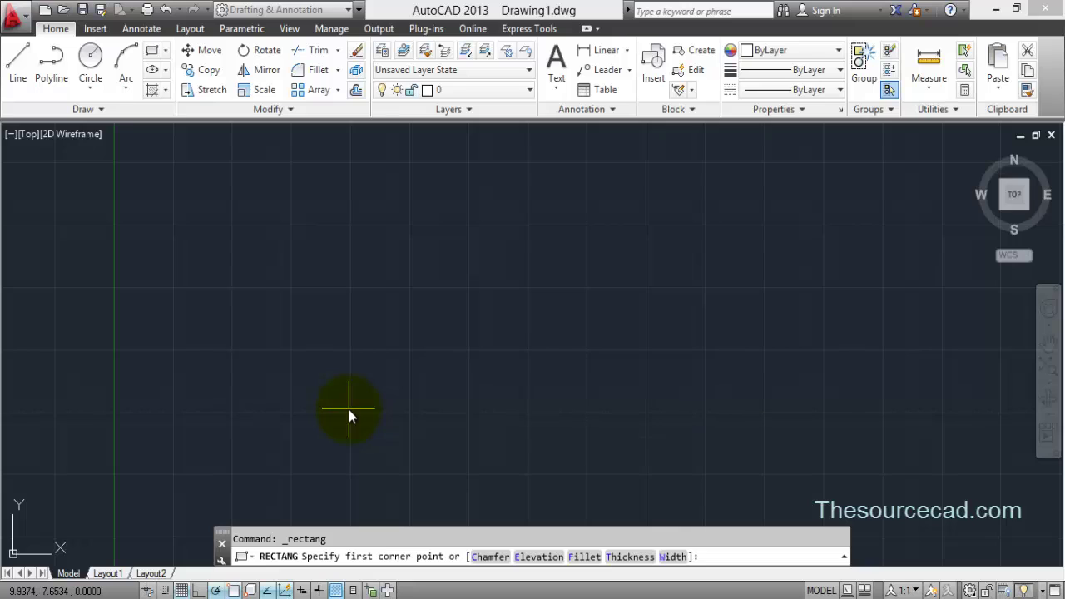
left_click(349, 409)
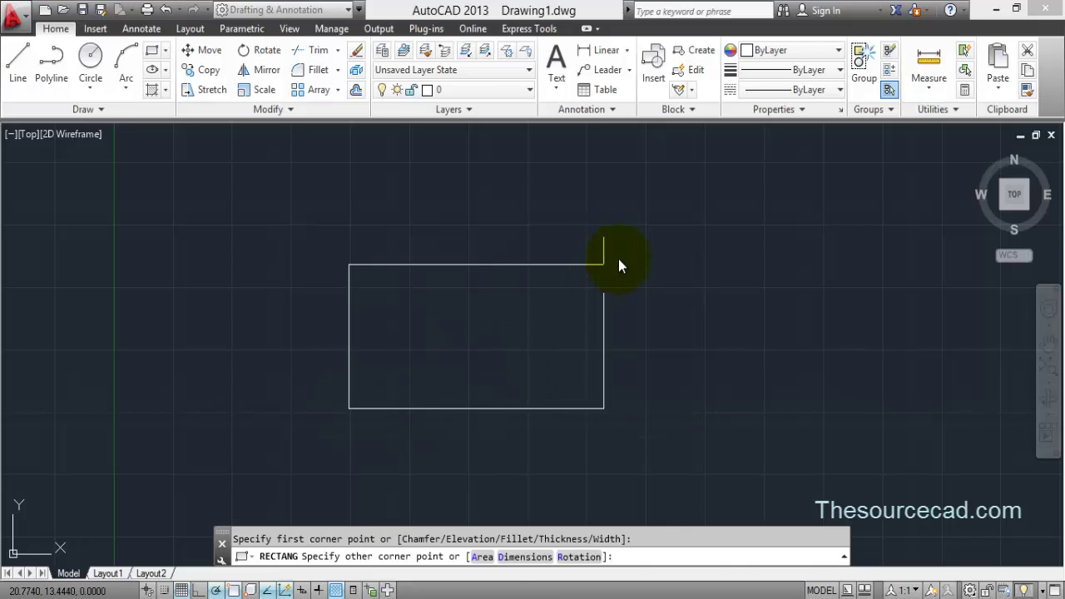
left_click(621, 257)
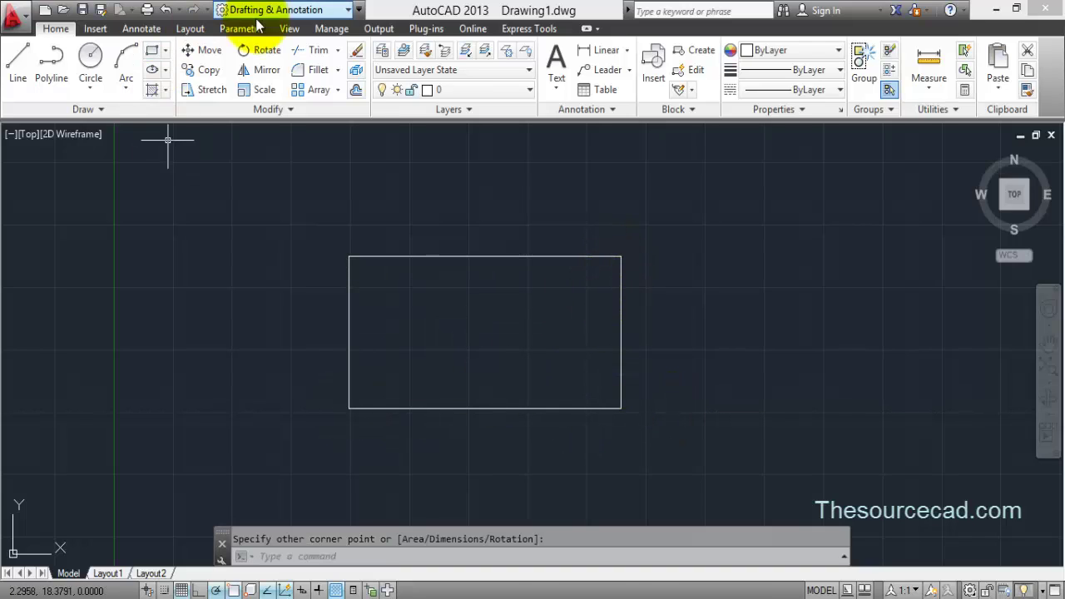
Step: Chamfer the rectangle's upper-right corner with distances 1 and 2, picking the right edge first and the top edge second
left_click(338, 70)
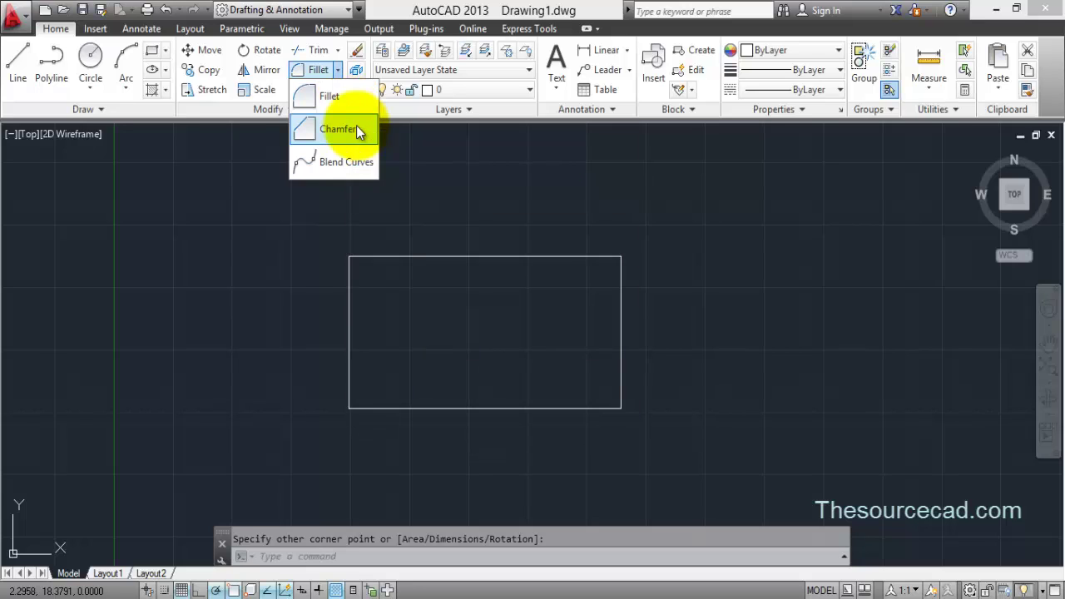
left_click(356, 128)
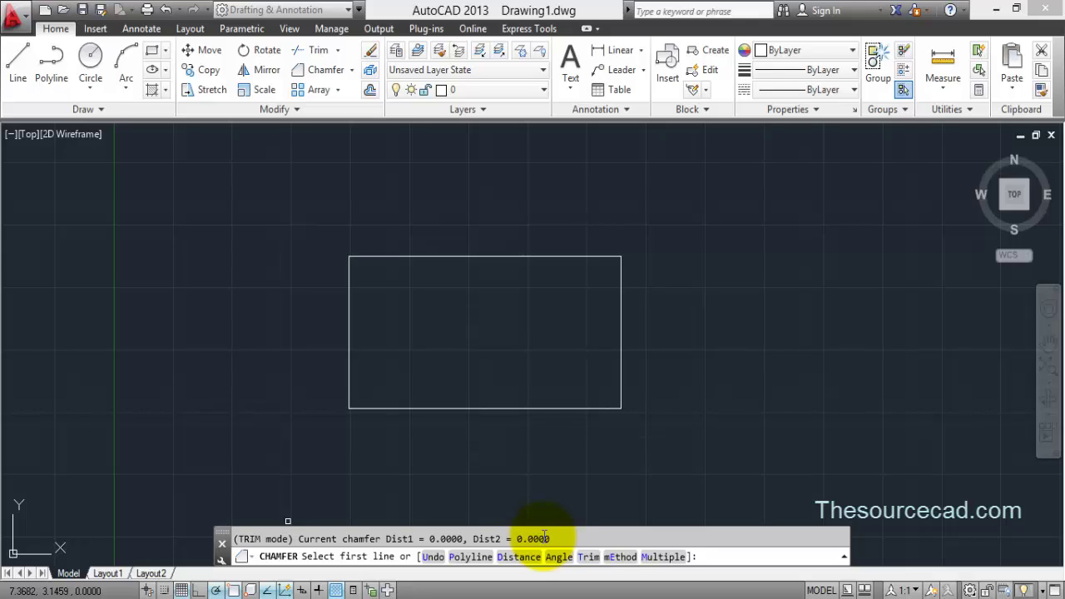
left_click(520, 556)
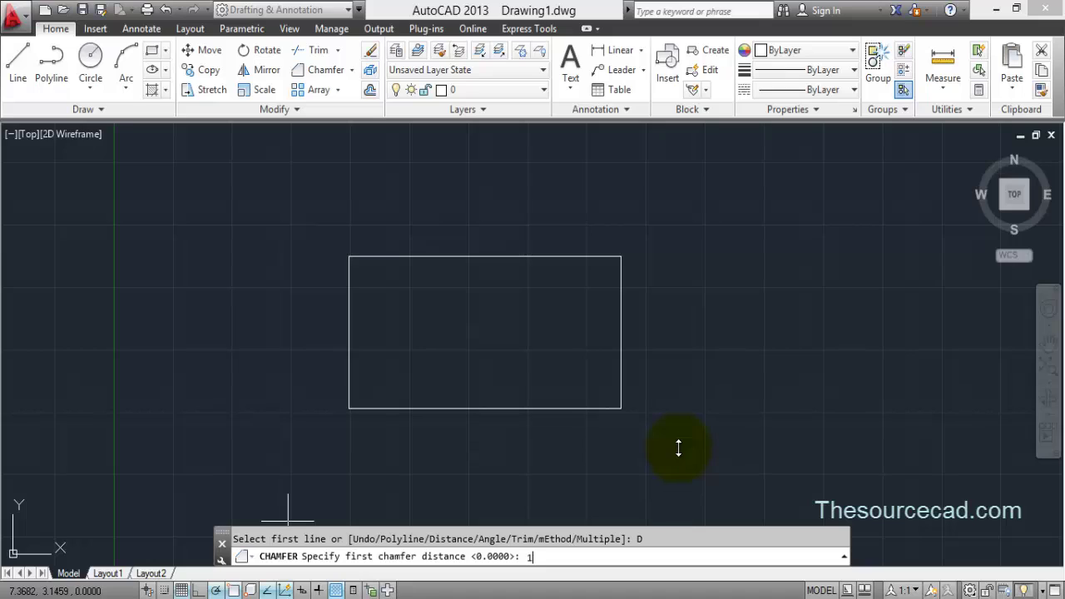
type("1")
key("Return")
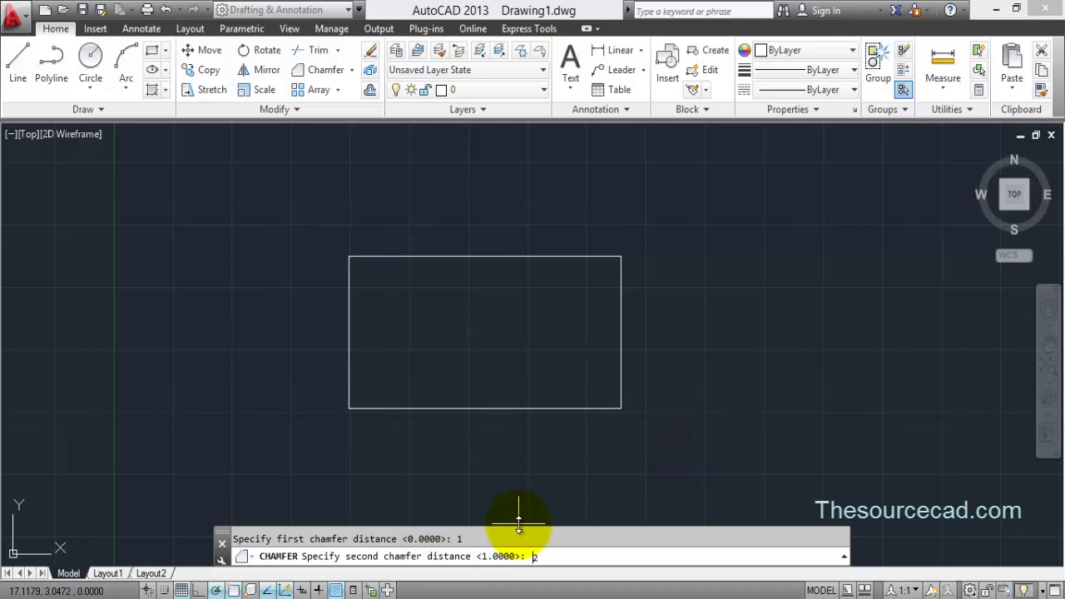
key("Return")
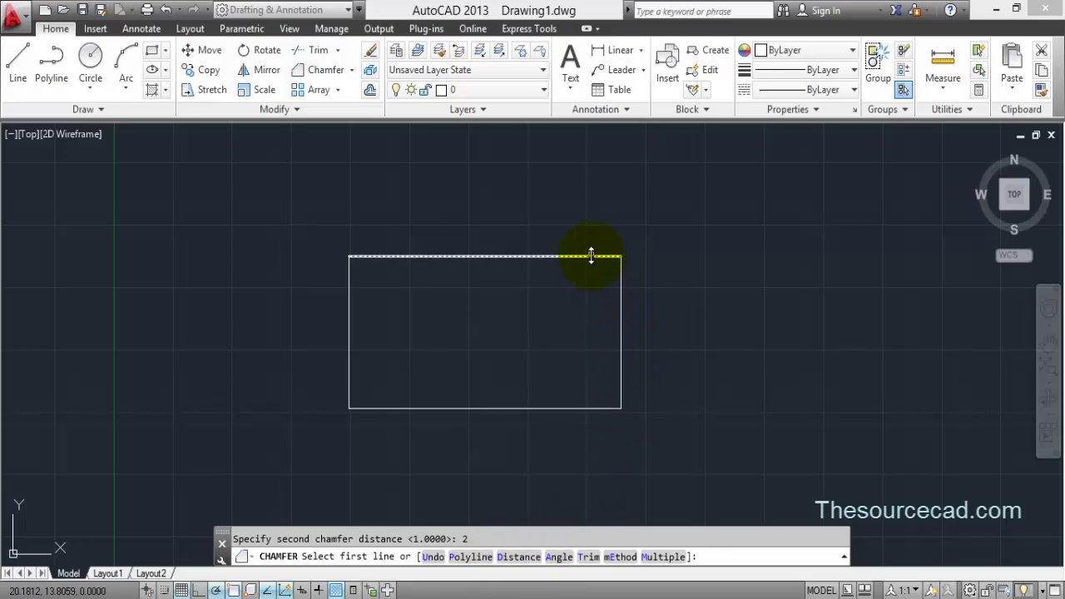
left_click(621, 297)
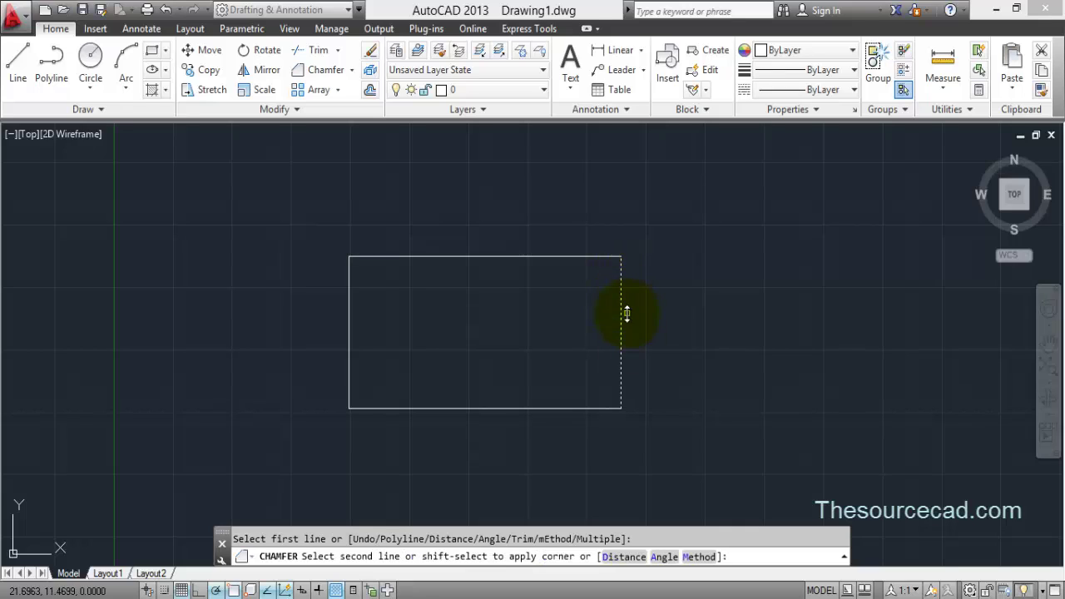
left_click(588, 256)
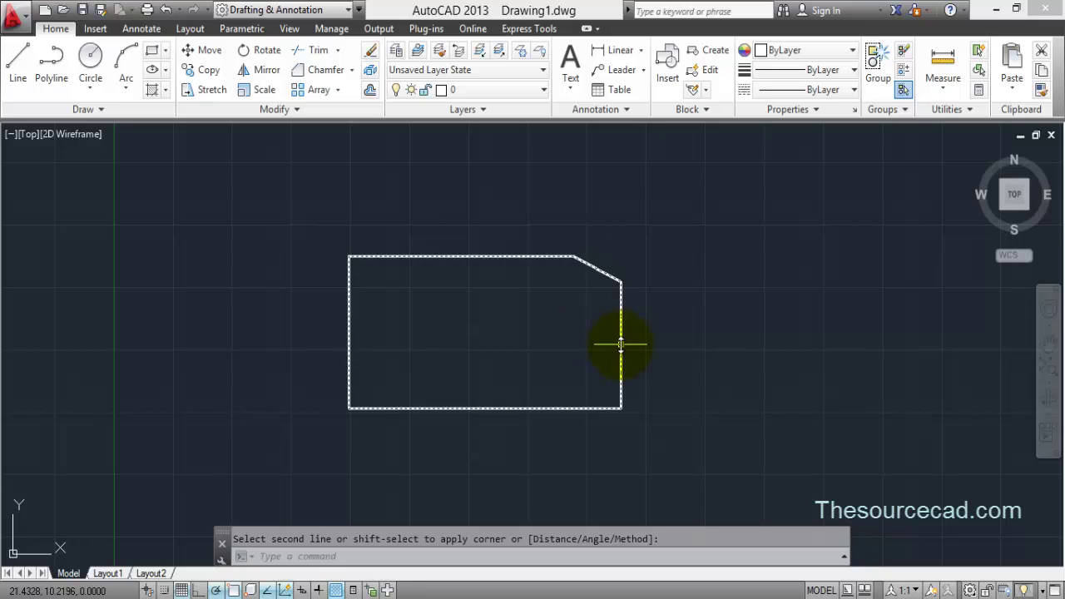
Step: Start another chamfer on the rectangle and set its trim mode to No trim
scroll(602, 273, "up", 2)
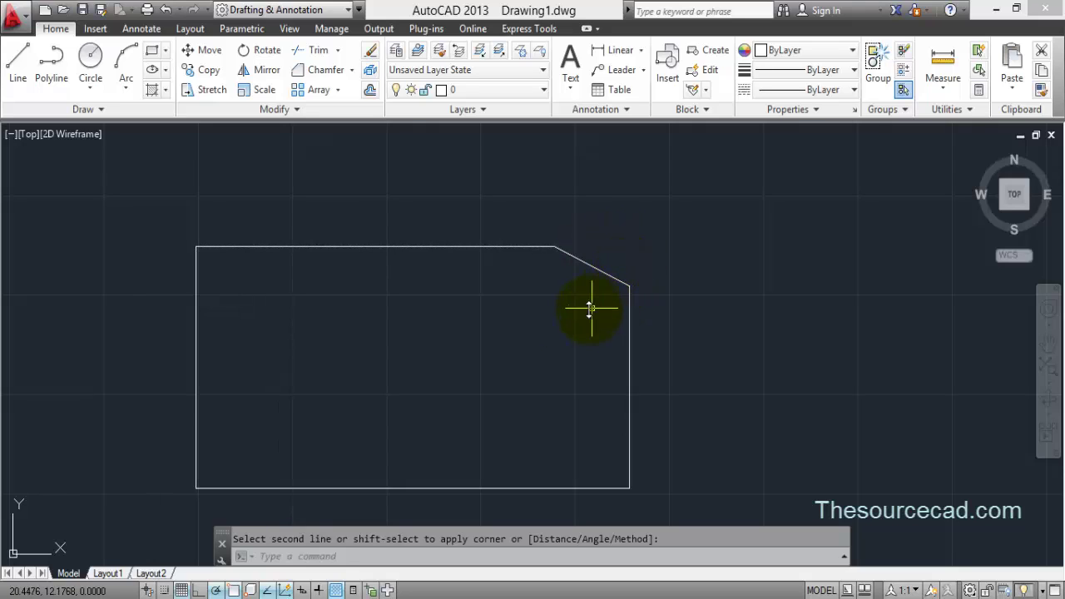
left_click(310, 74)
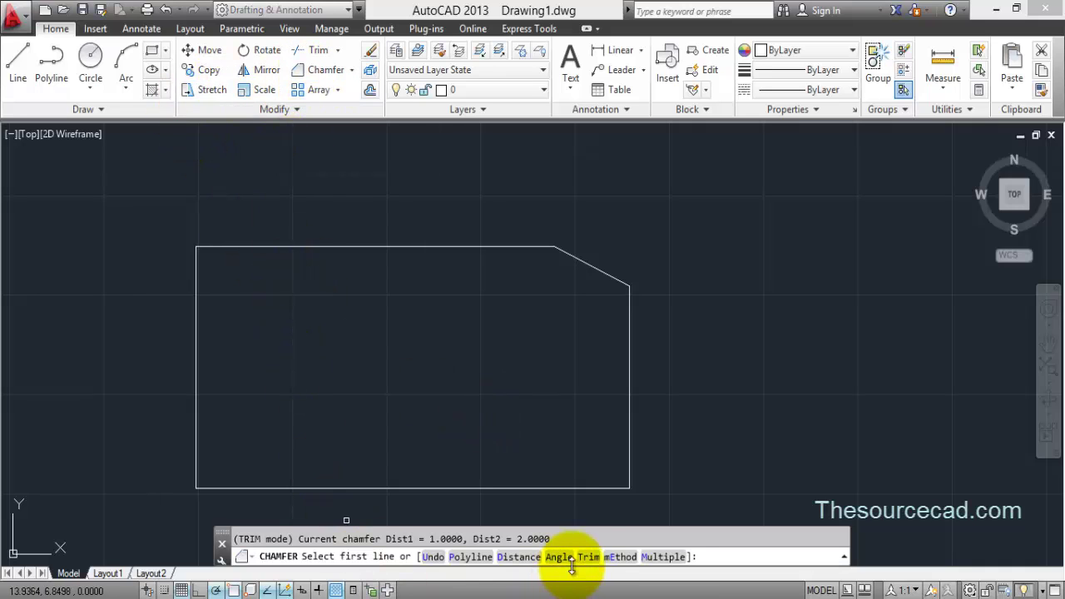
left_click(589, 556)
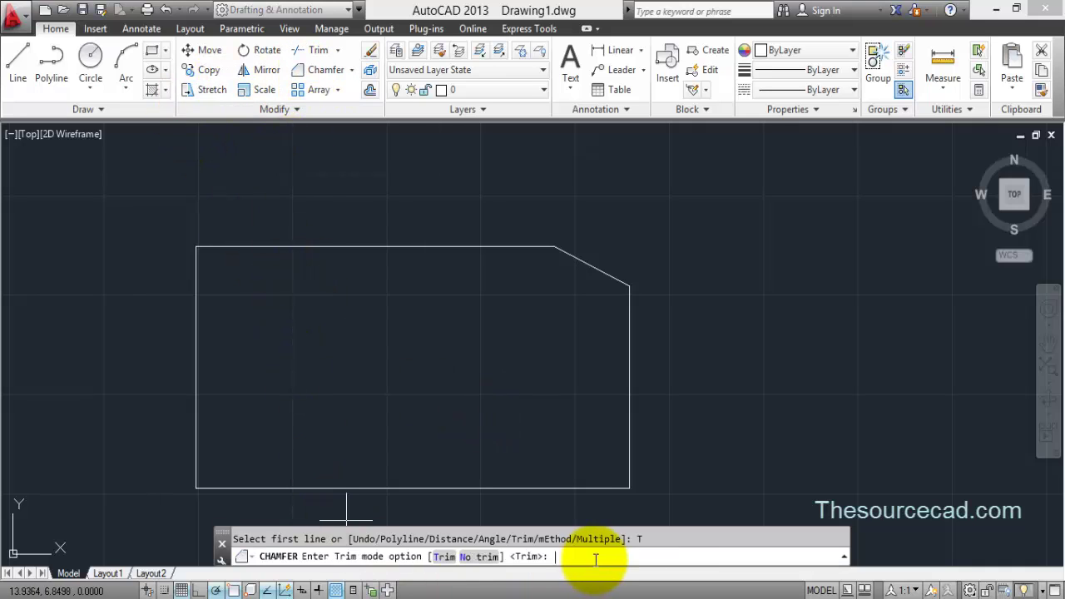
left_click(471, 559)
middle_click_drag(526, 416, 521, 381)
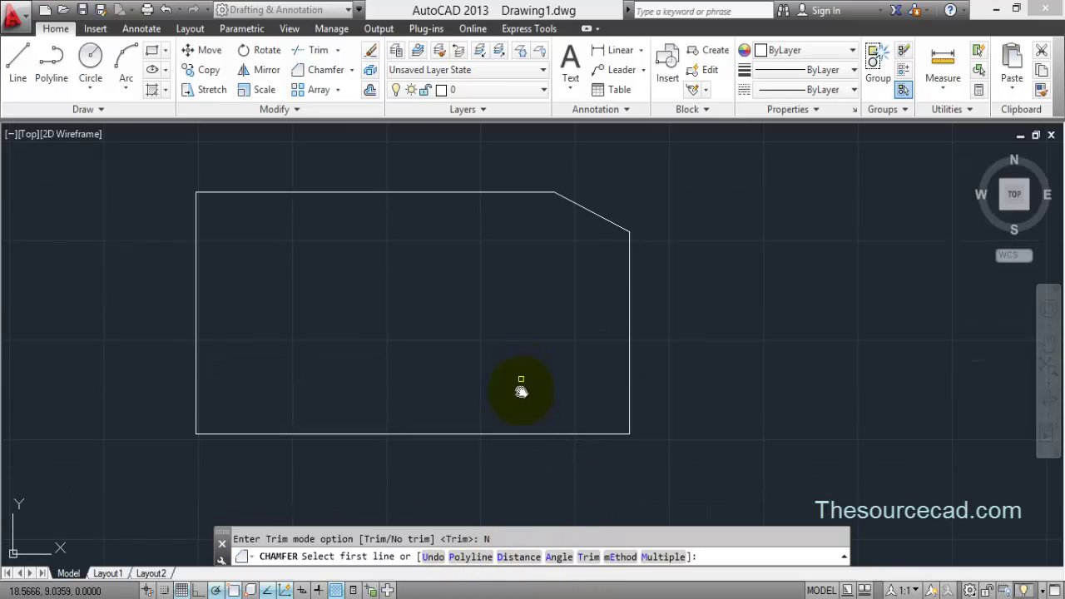
Step: Chamfer the rectangle's lower-left corner with distances 1 and 2, picking the bottom edge first and the left edge second
left_click(518, 557)
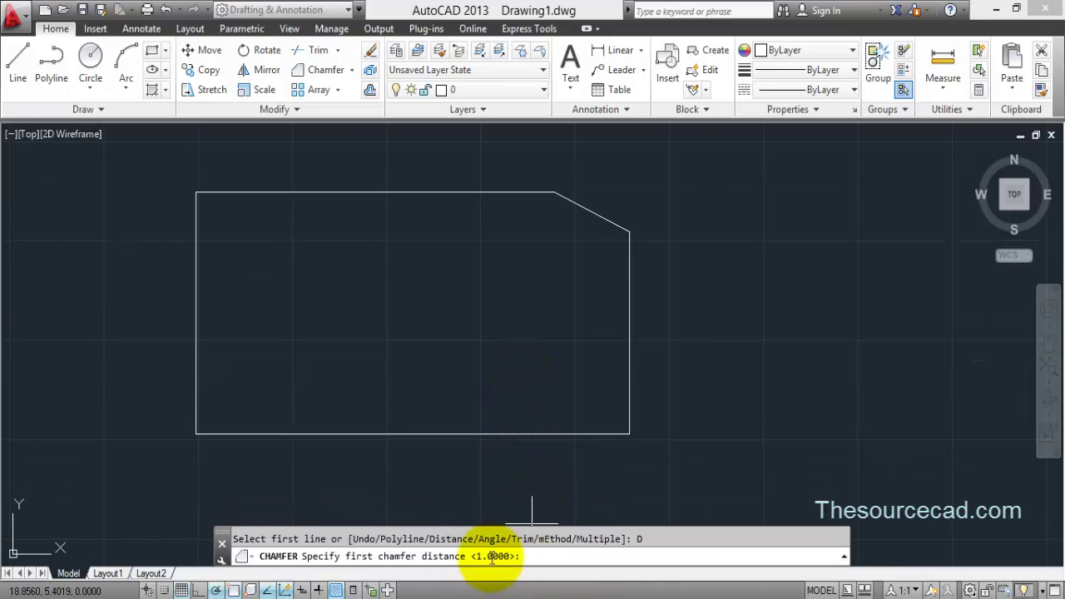
type("2")
key("Return")
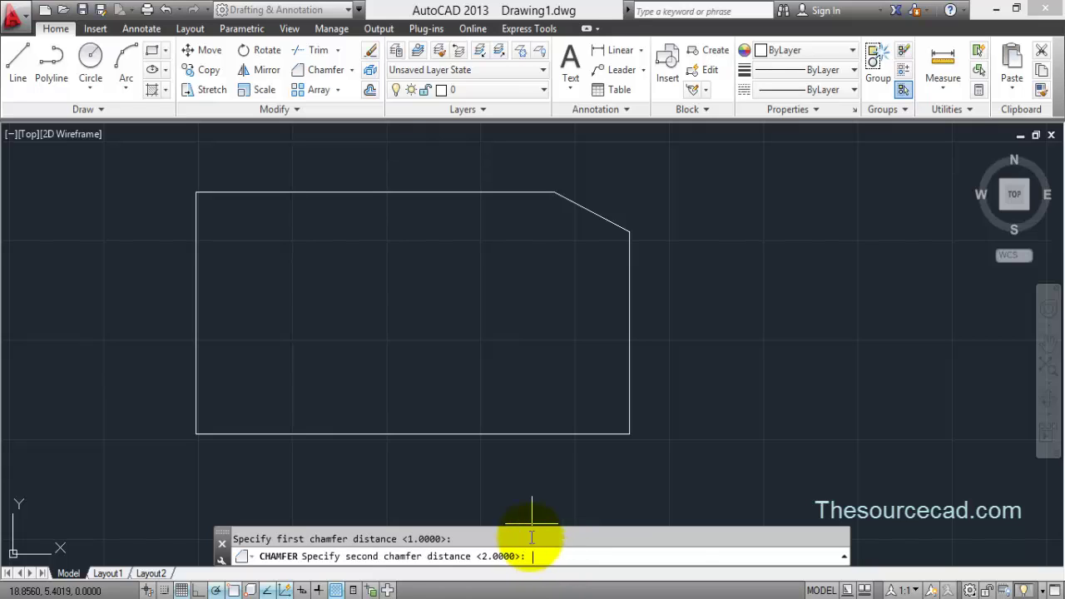
key("Return")
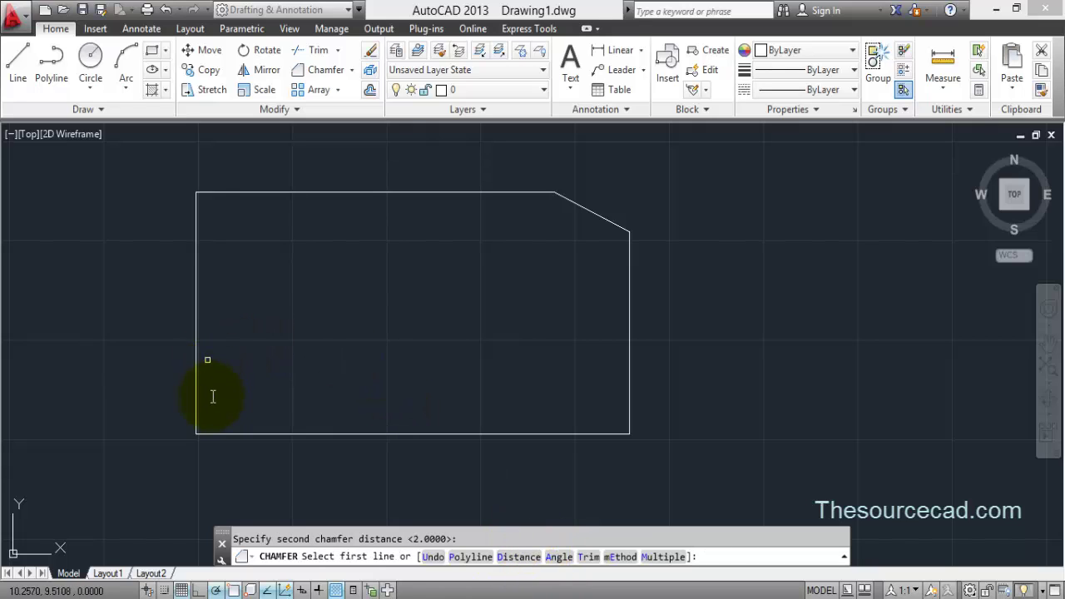
left_click(223, 432)
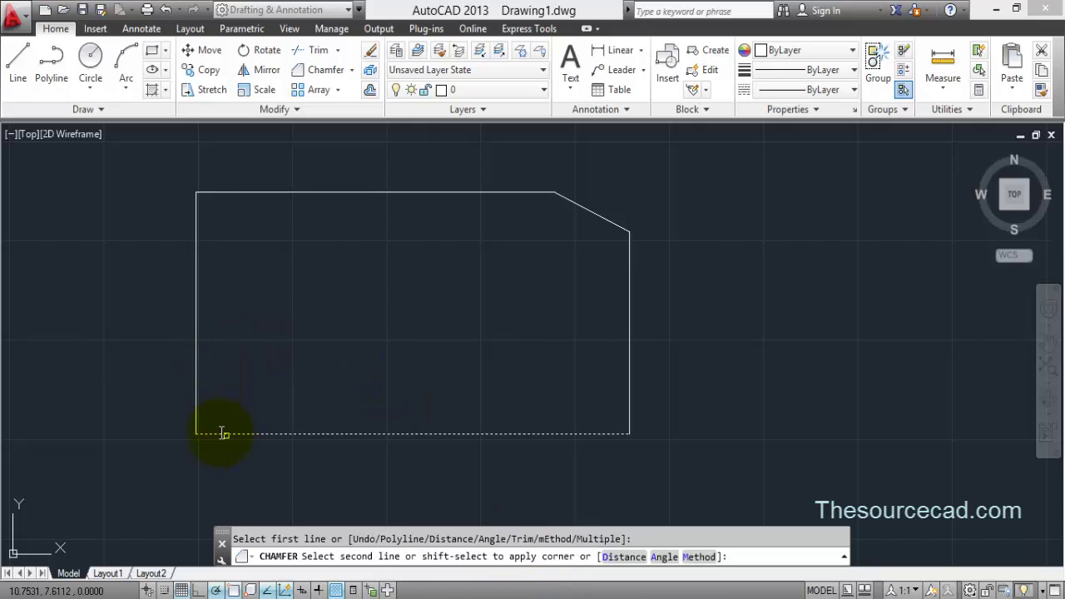
left_click(197, 371)
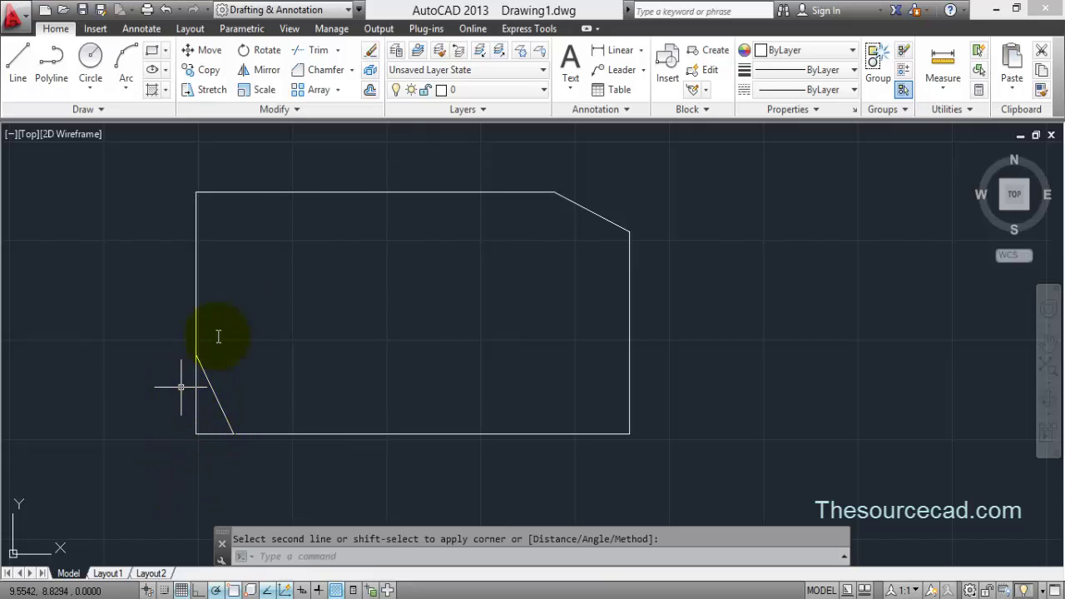
Step: Add linear dimensions to the vertical and horizontal legs of the lower-left chamfer, placed outside the rectangle
left_click(141, 28)
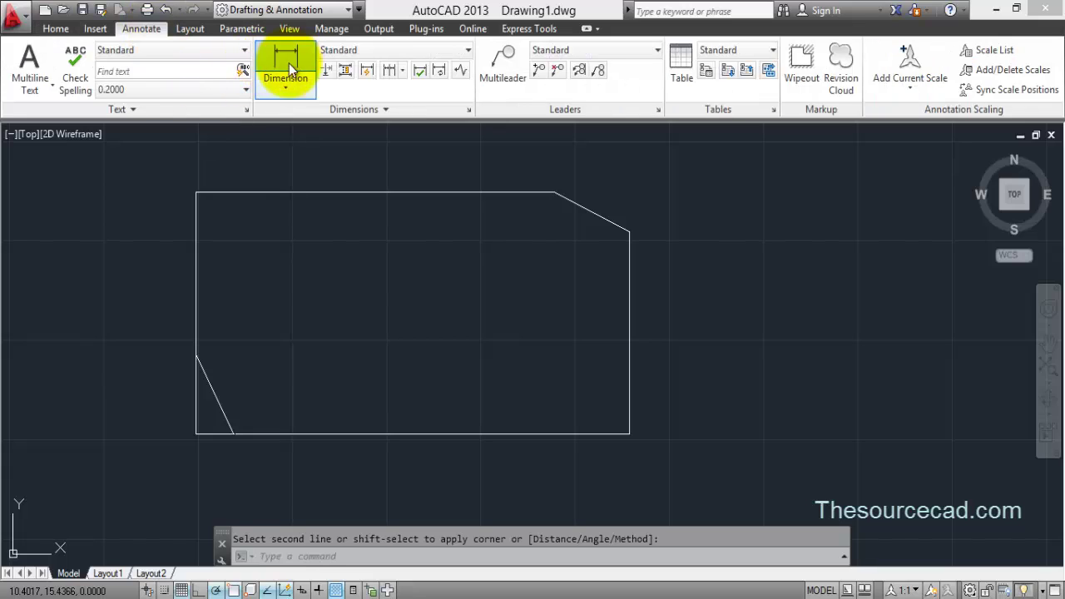
left_click(287, 65)
left_click(195, 357)
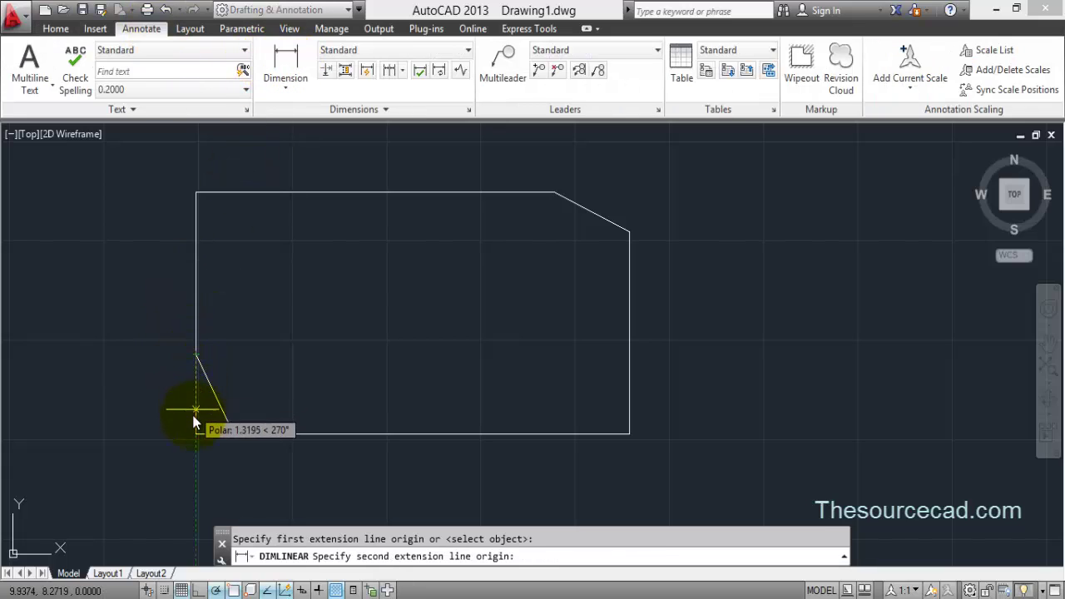
left_click(196, 431)
left_click(138, 388)
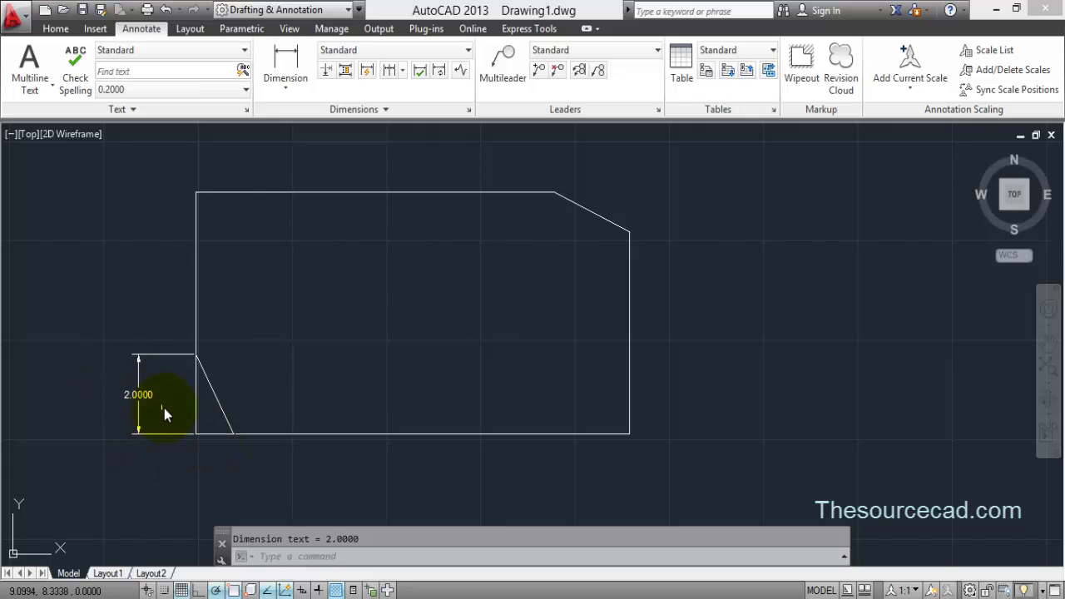
left_click(200, 434)
left_click(224, 464)
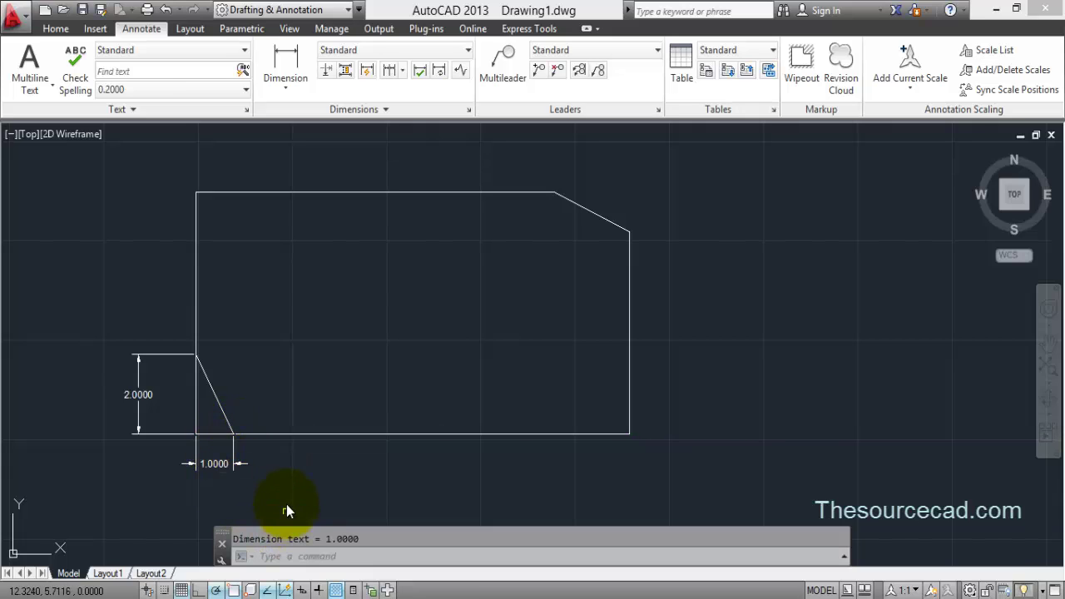
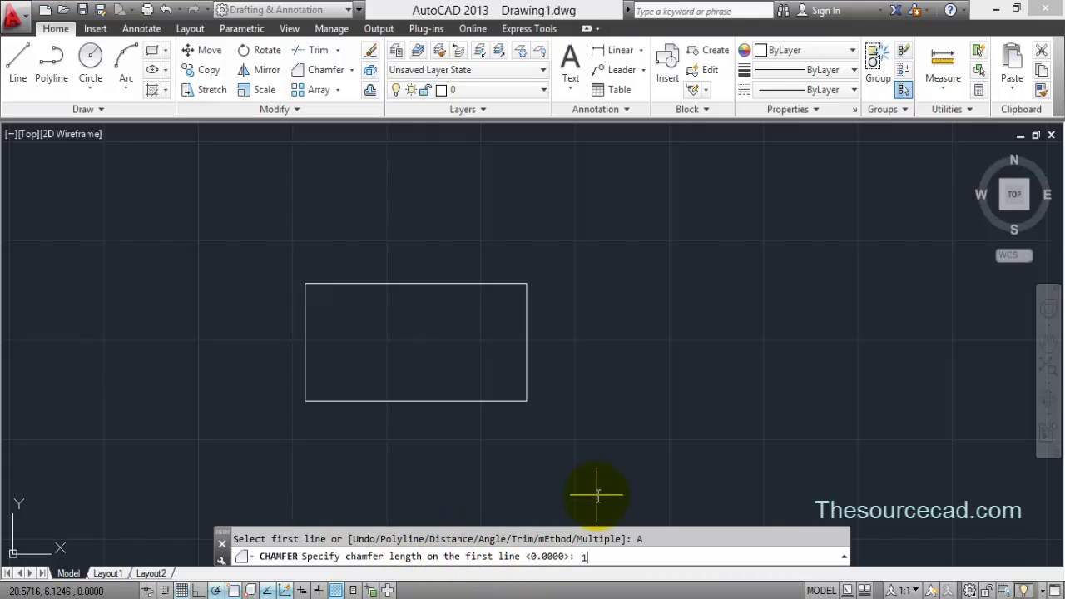
Step: Chamfer the new rectangle's upper-right corner by length 1 and angle 30, picking the right edge first and the top edge second
key("Return")
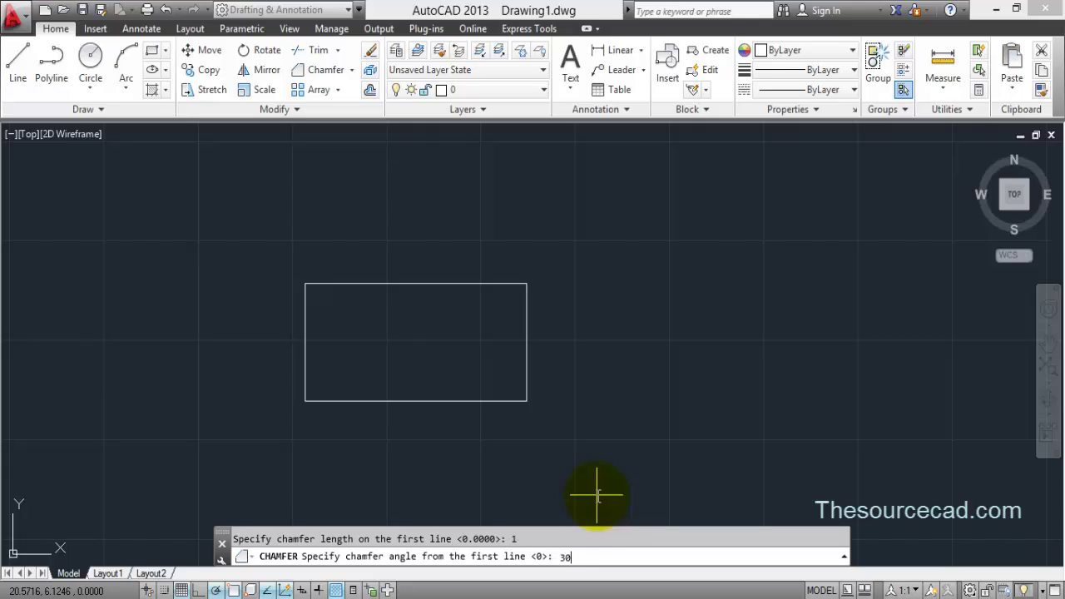
key("Return")
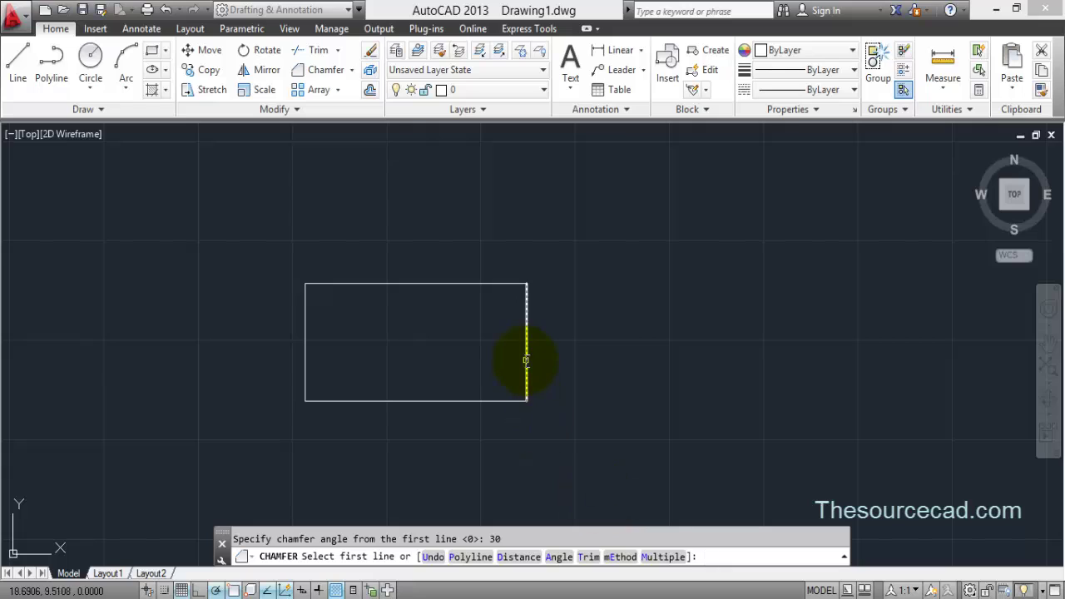
left_click(527, 324)
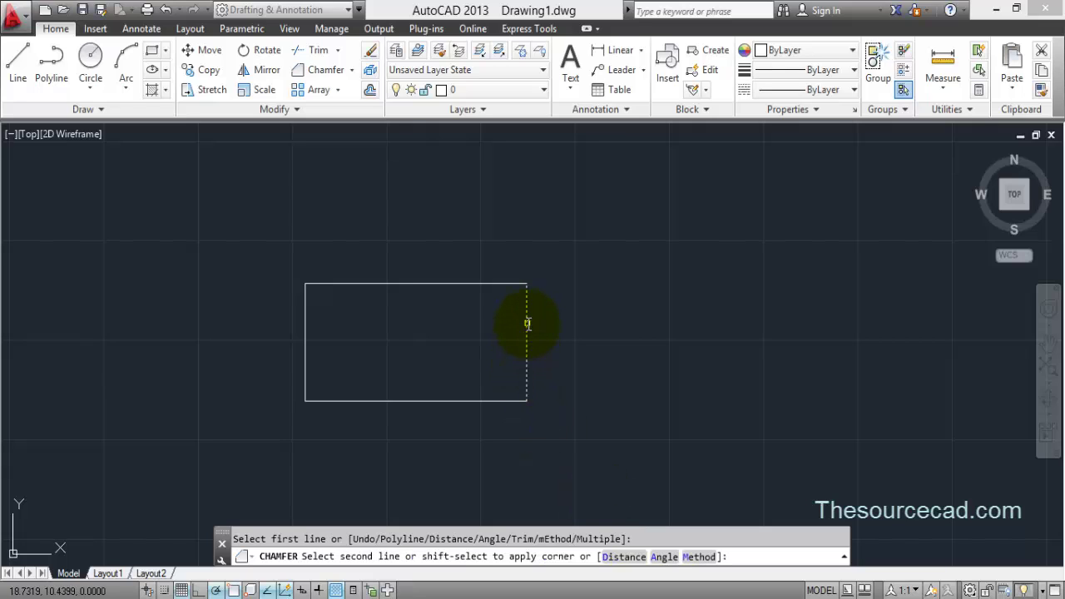
left_click(510, 290)
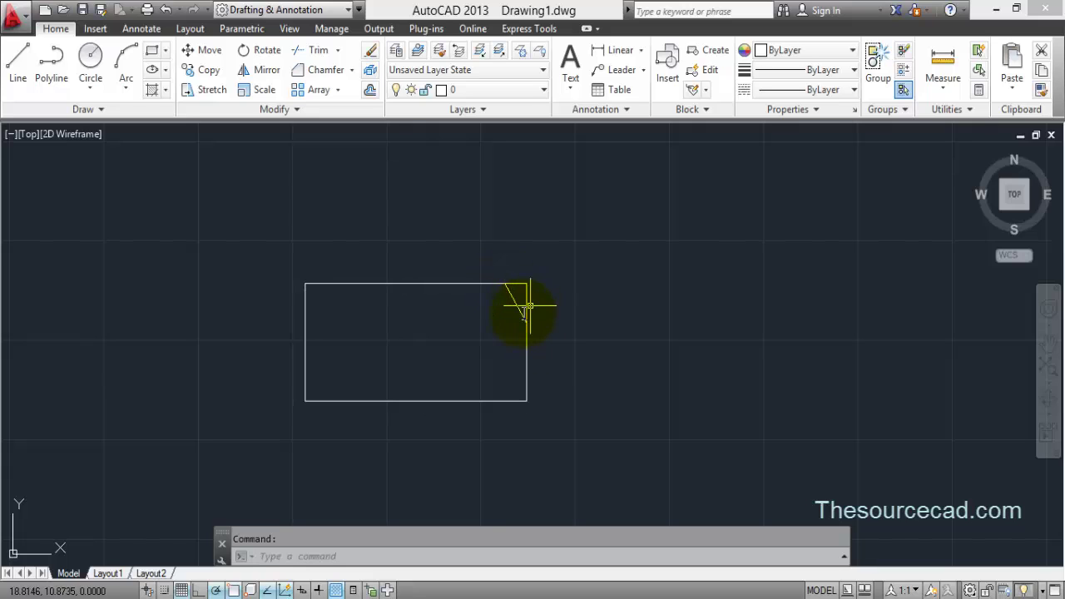
Step: Try an angular dimension between the upper-right chamfer line and the right edge, placed outside the rectangle, and erase it
scroll(521, 308, "up", 4)
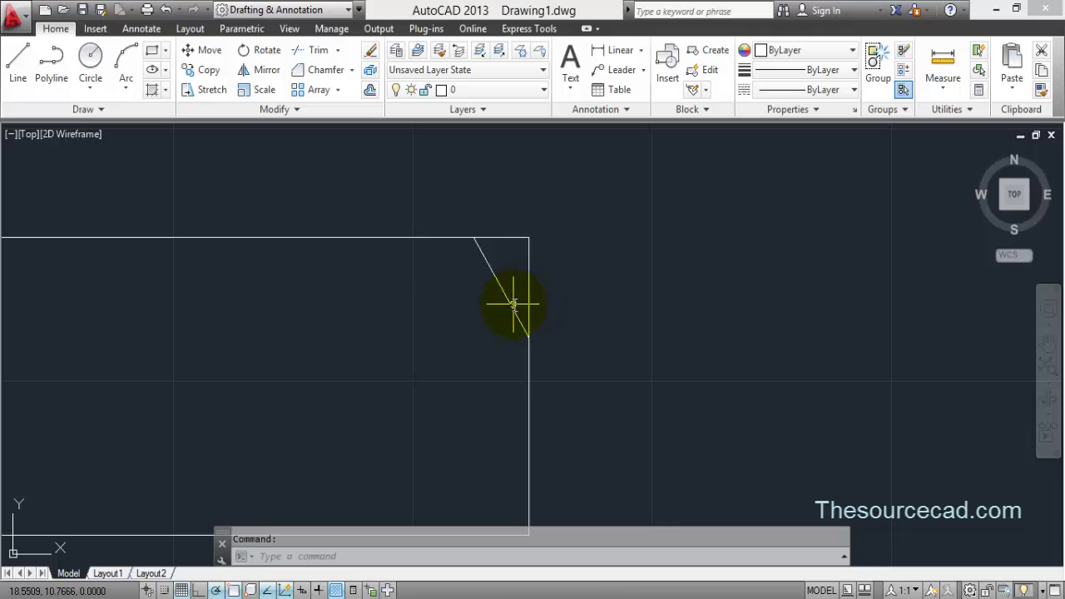
left_click(143, 30)
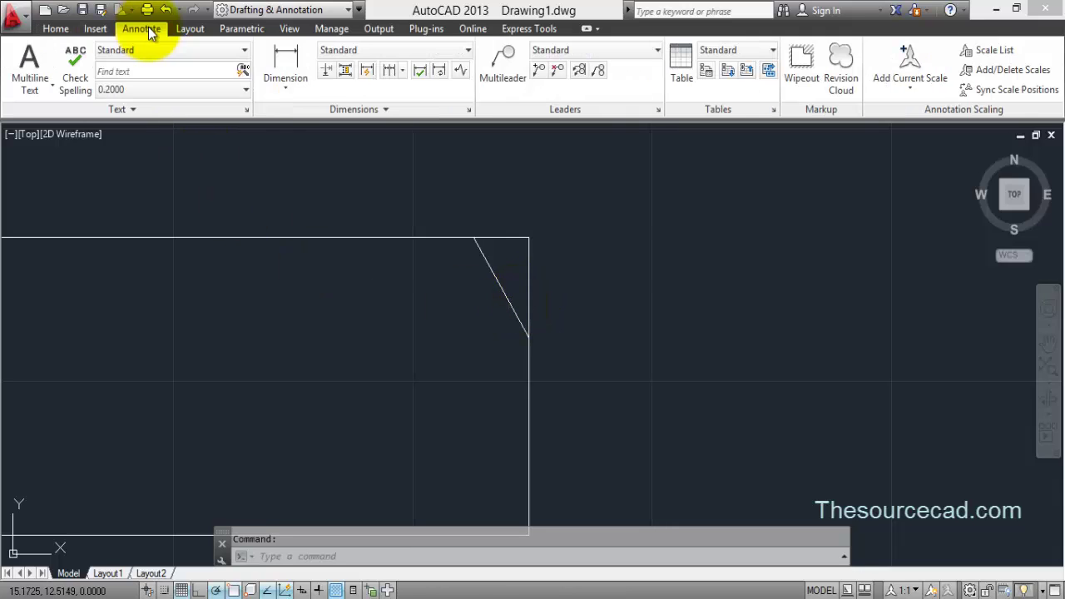
left_click(302, 87)
left_click(297, 185)
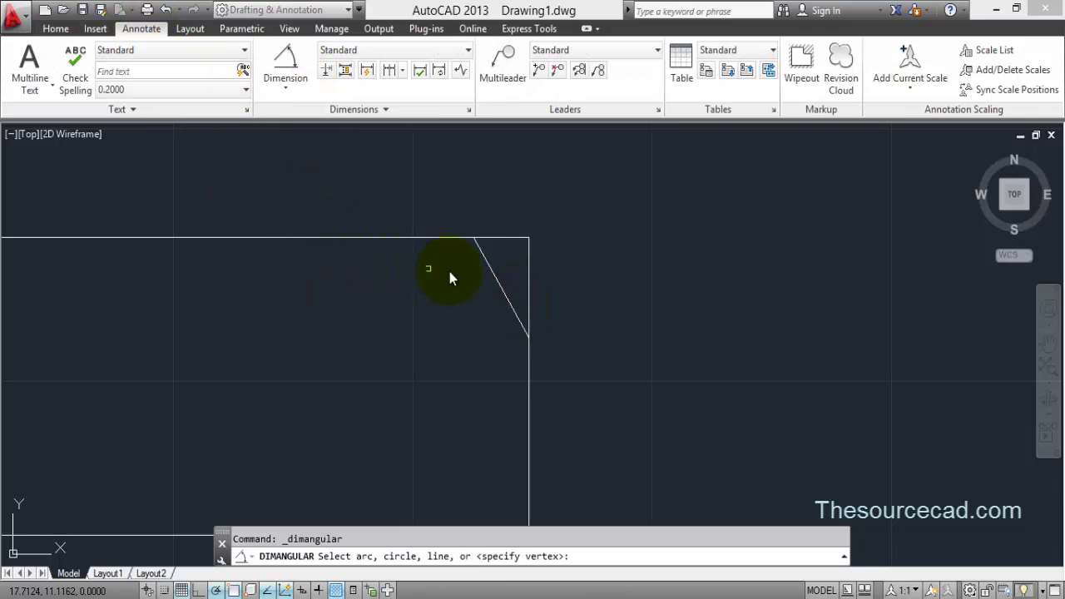
left_click(492, 280)
left_click(528, 281)
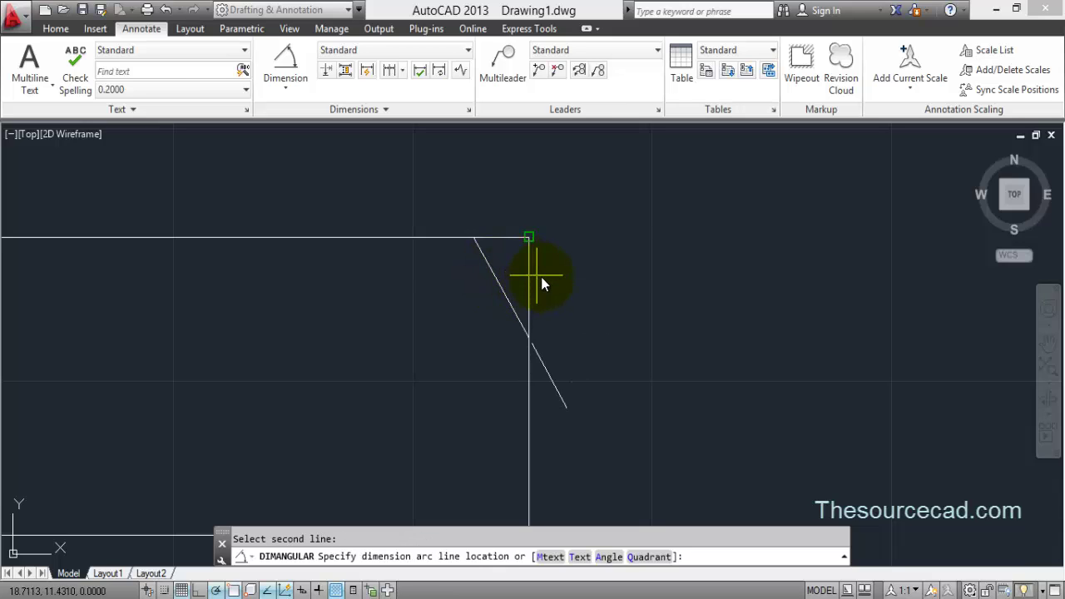
left_click(543, 278)
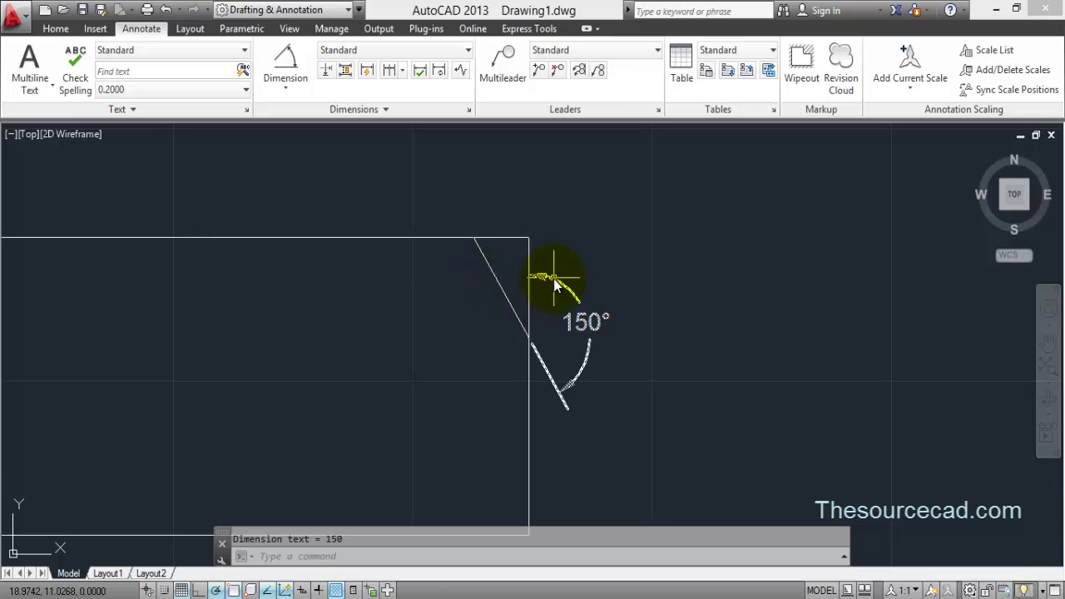
left_click(549, 281)
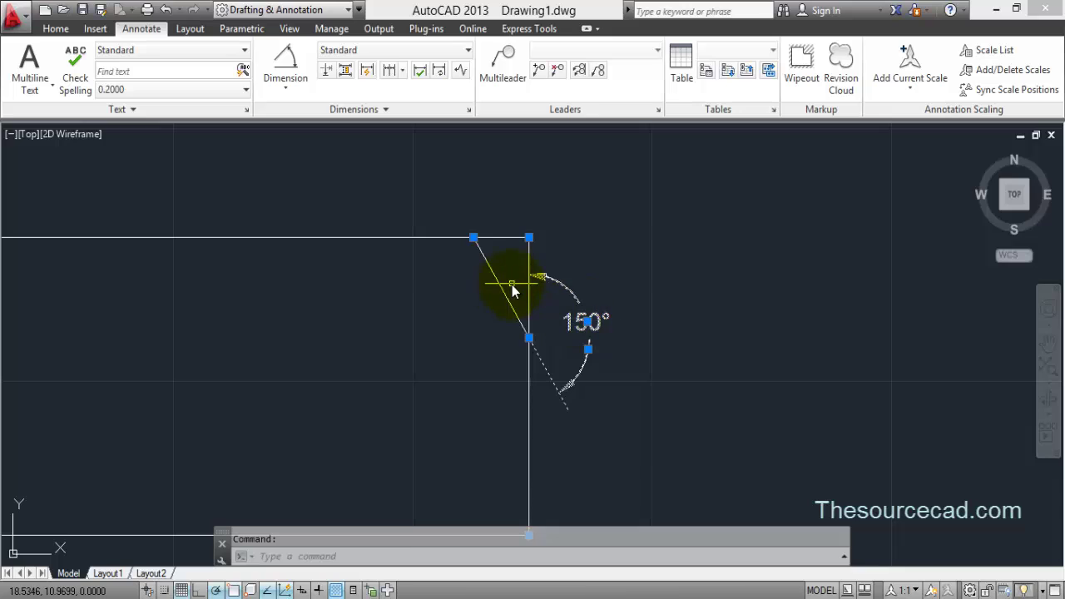
key("Delete")
Step: Measure the upper-right chamfer's angle to the right edge with an angular dimension placed inside the corner, and erase that dimension
left_click(287, 62)
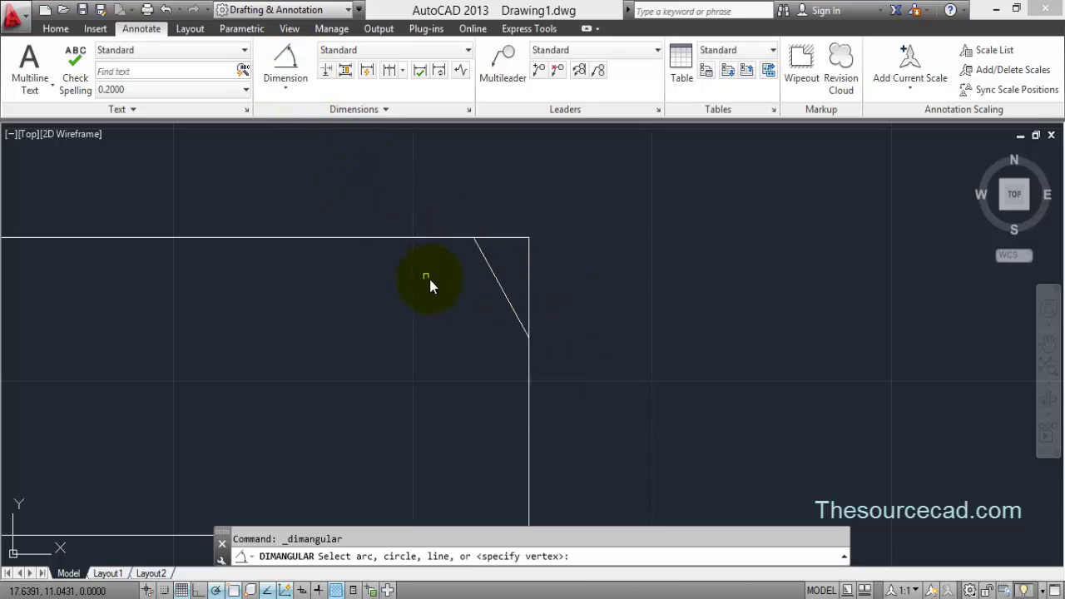
left_click(495, 285)
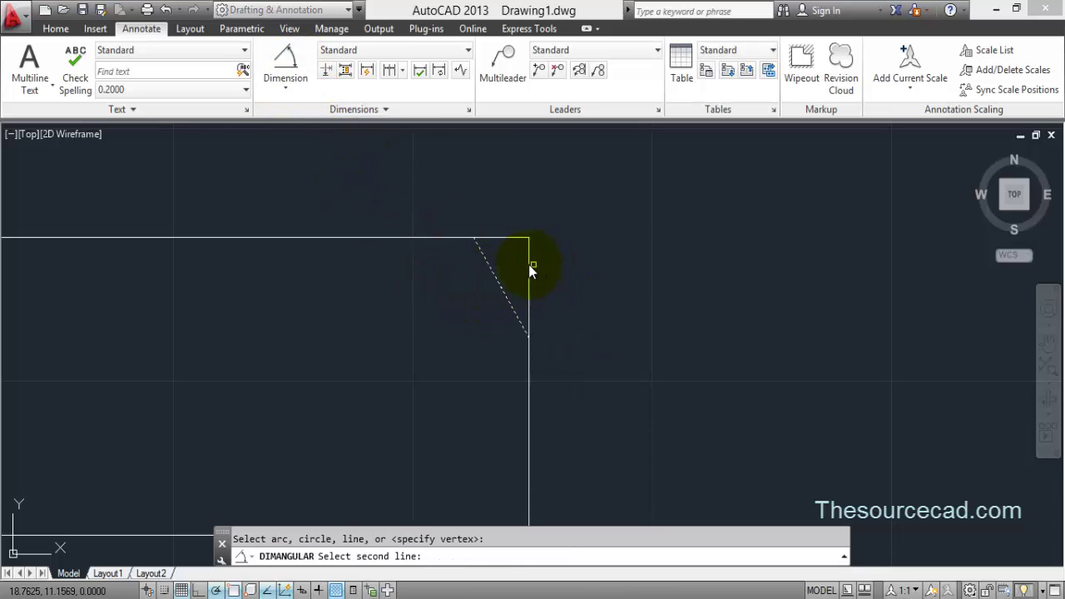
left_click(532, 269)
left_click(512, 265)
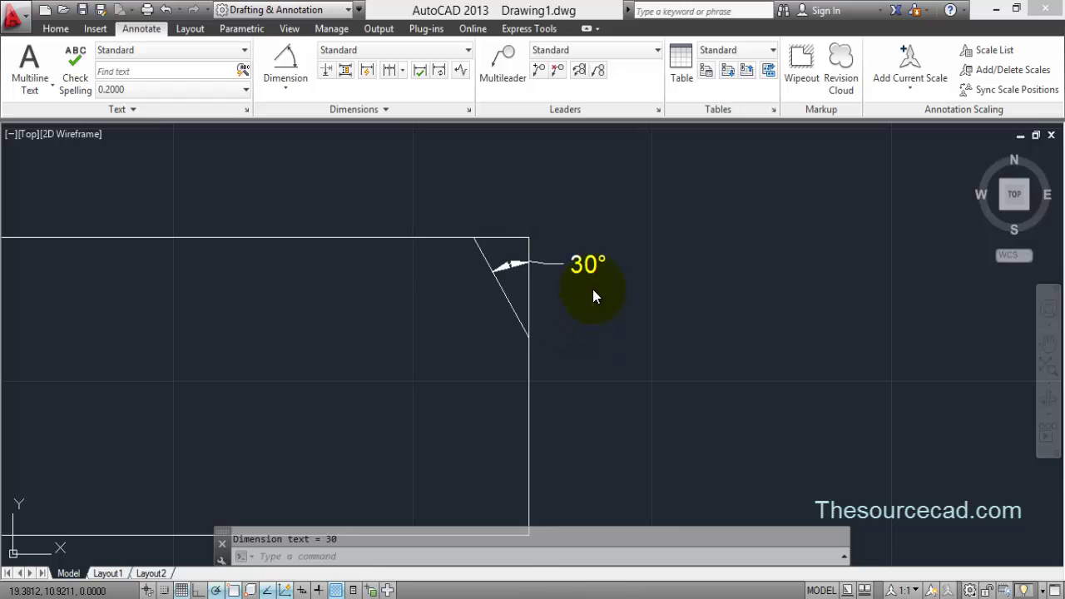
left_click(594, 292)
left_click(563, 238)
key("Delete")
Step: Chamfer the rectangle's lower-right corner in Trim mode with the current length and angle, picking the bottom edge first and the right edge second
scroll(520, 308, "down", 2)
scroll(520, 309, "down", 2)
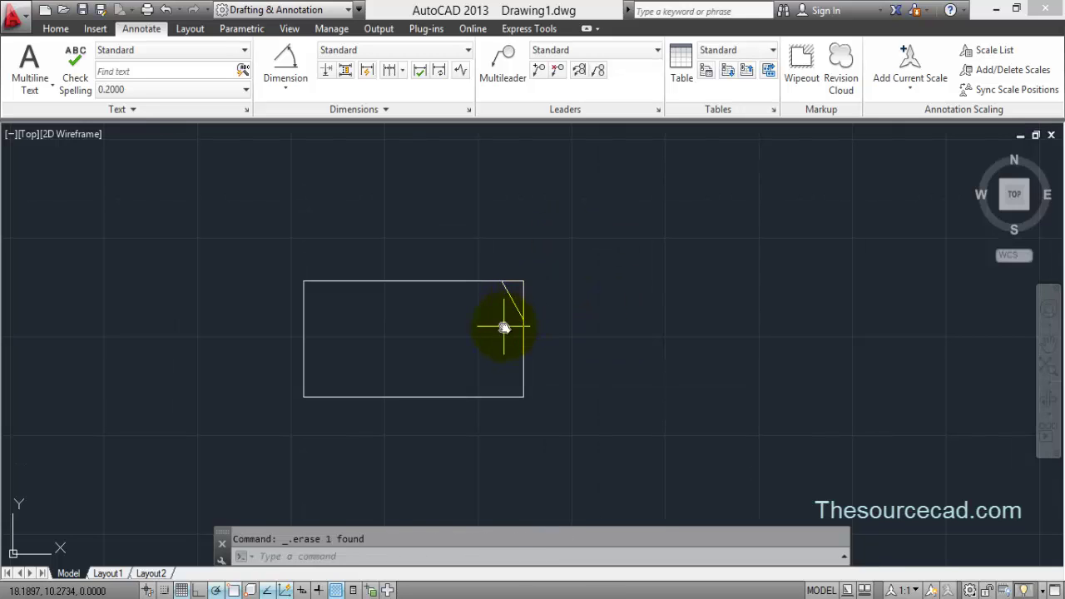
middle_click_drag(499, 328, 553, 299)
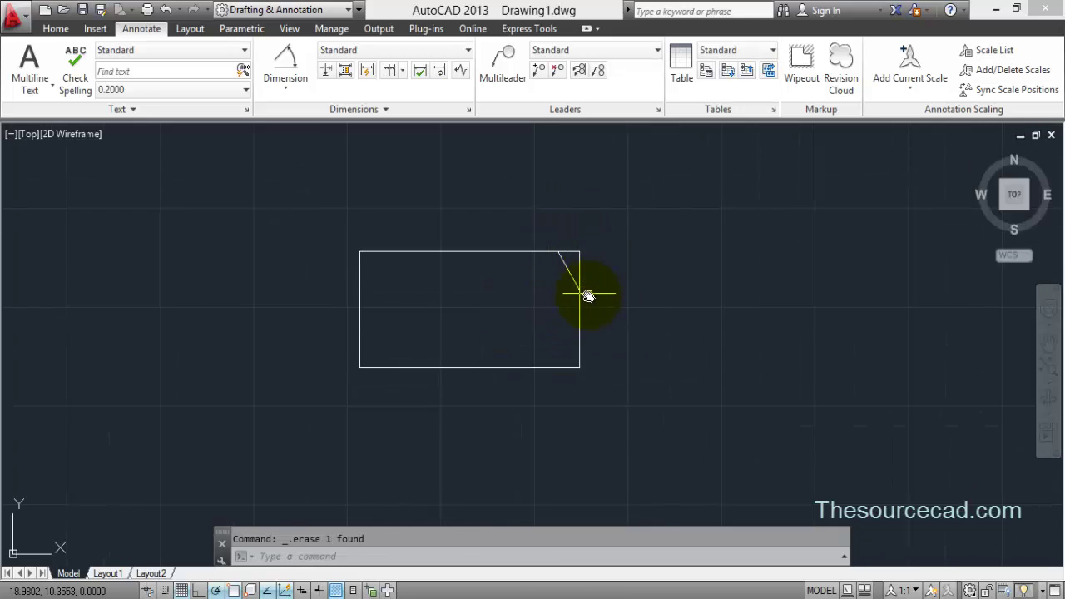
left_click(56, 29)
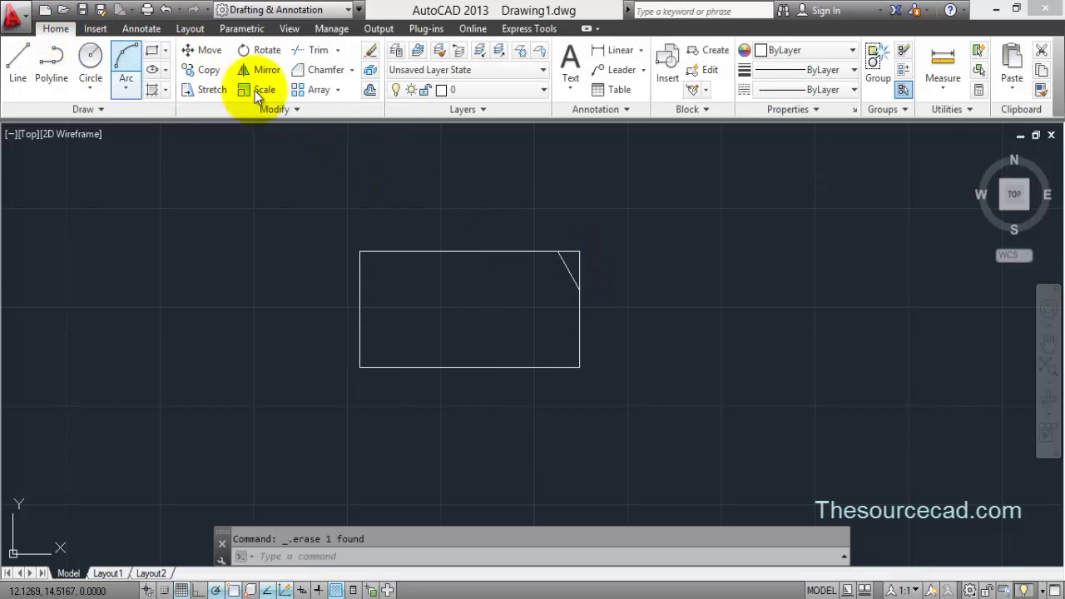
left_click(320, 70)
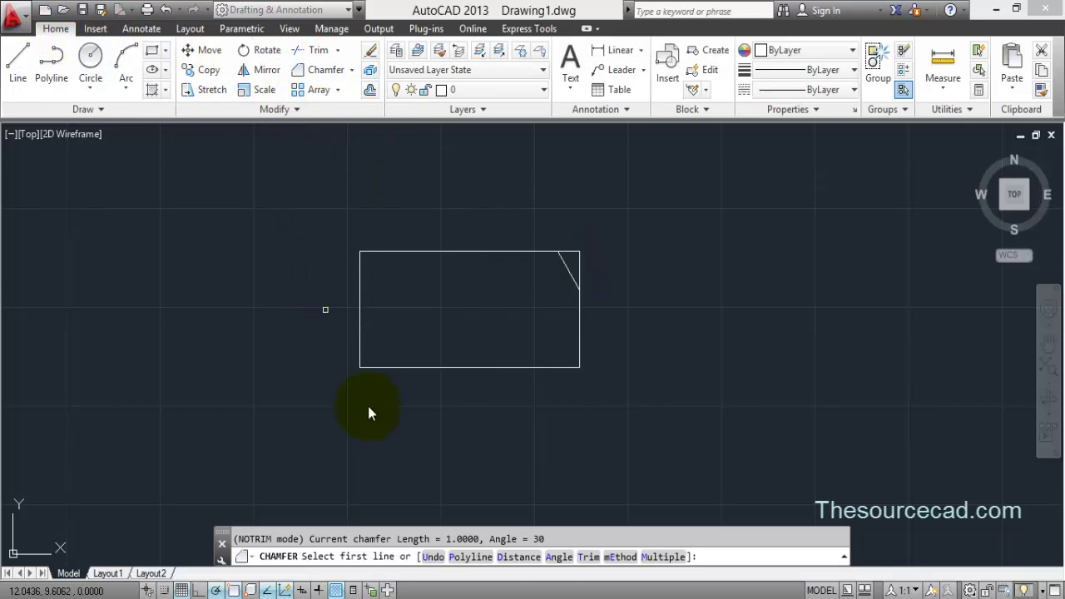
left_click(588, 557)
left_click(442, 558)
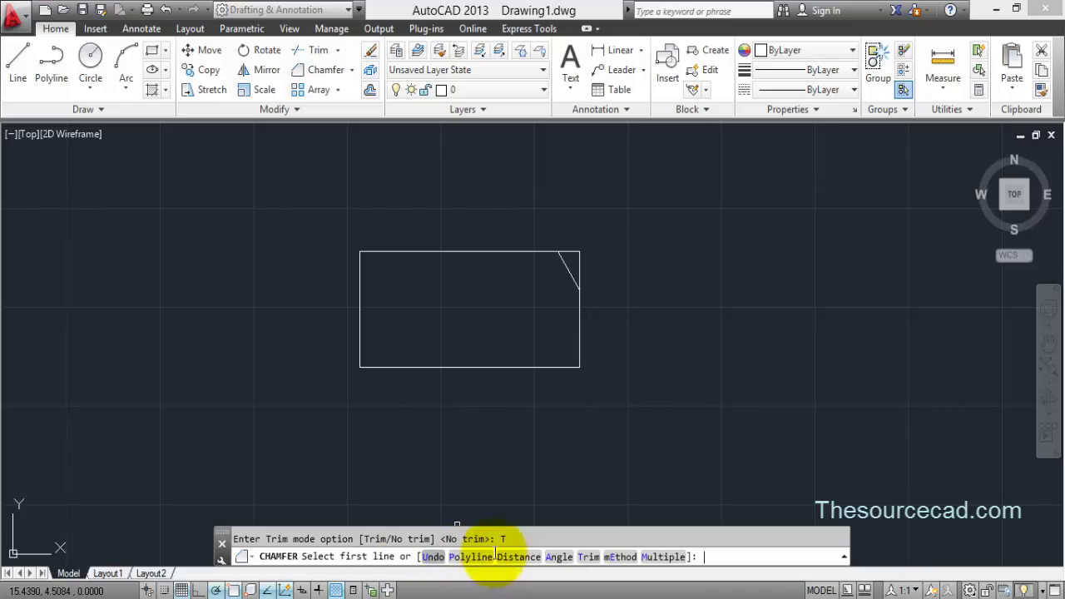
left_click(535, 367)
left_click(583, 335)
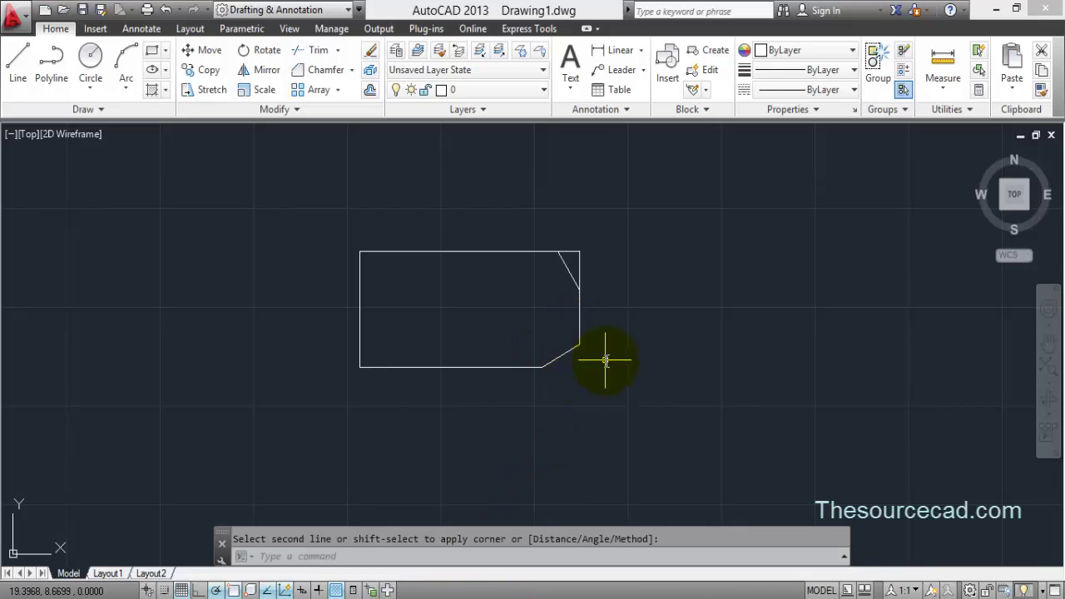
Step: Chamfer the whole rectangle polyline at once using the Distance method, with first and second distances both set to 1
key("Return")
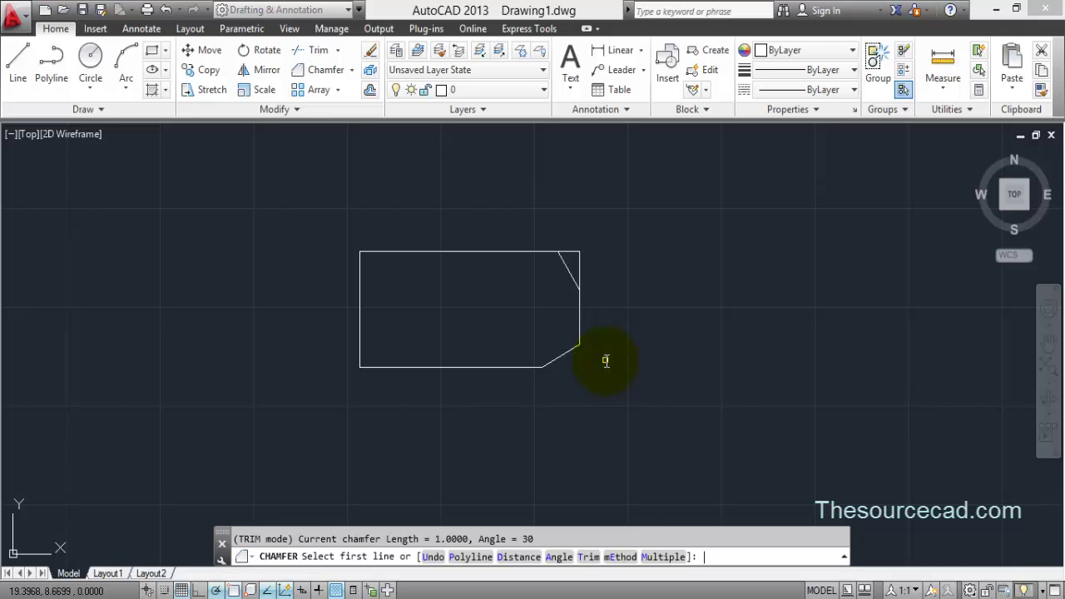
left_click(622, 557)
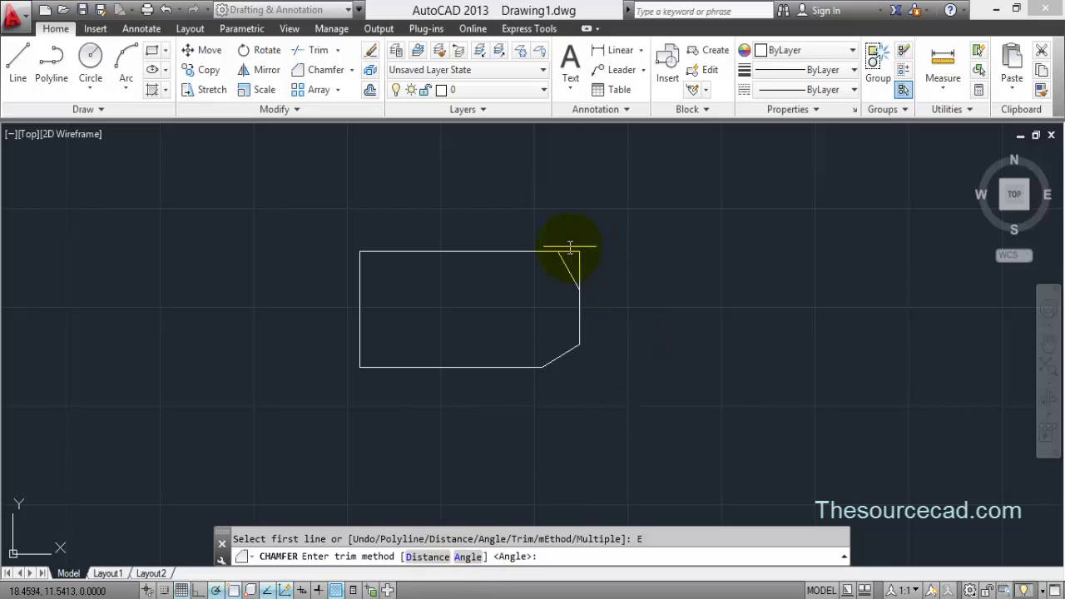
left_click(426, 556)
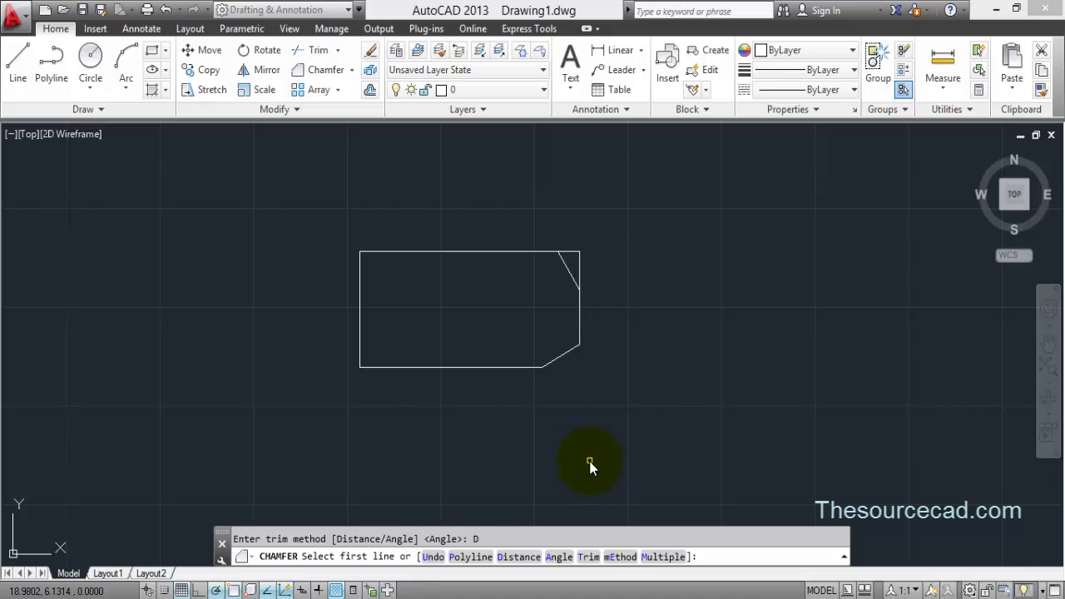
left_click(509, 556)
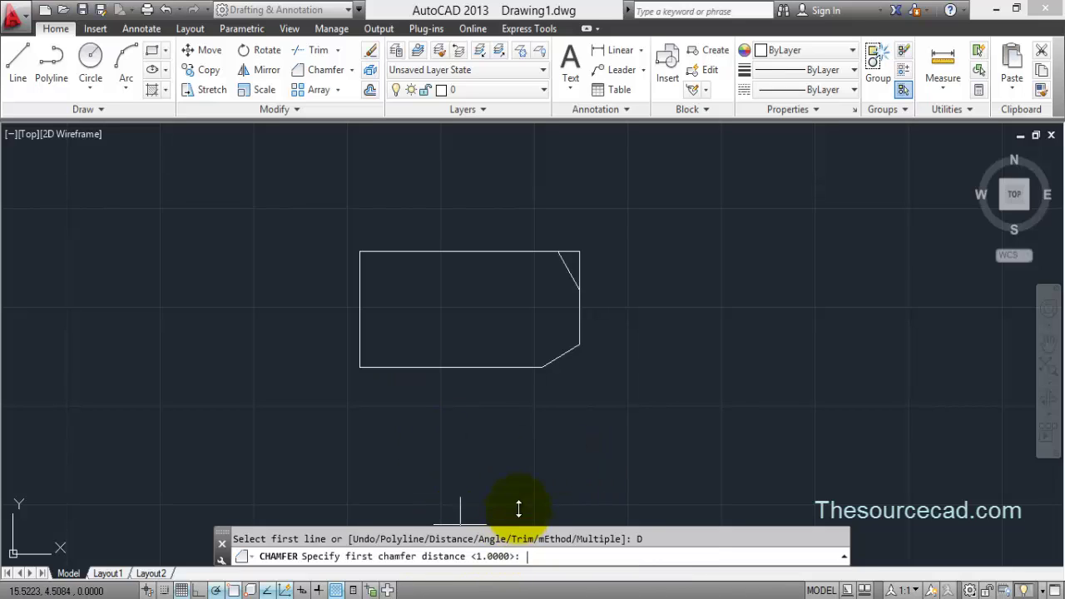
key("Return")
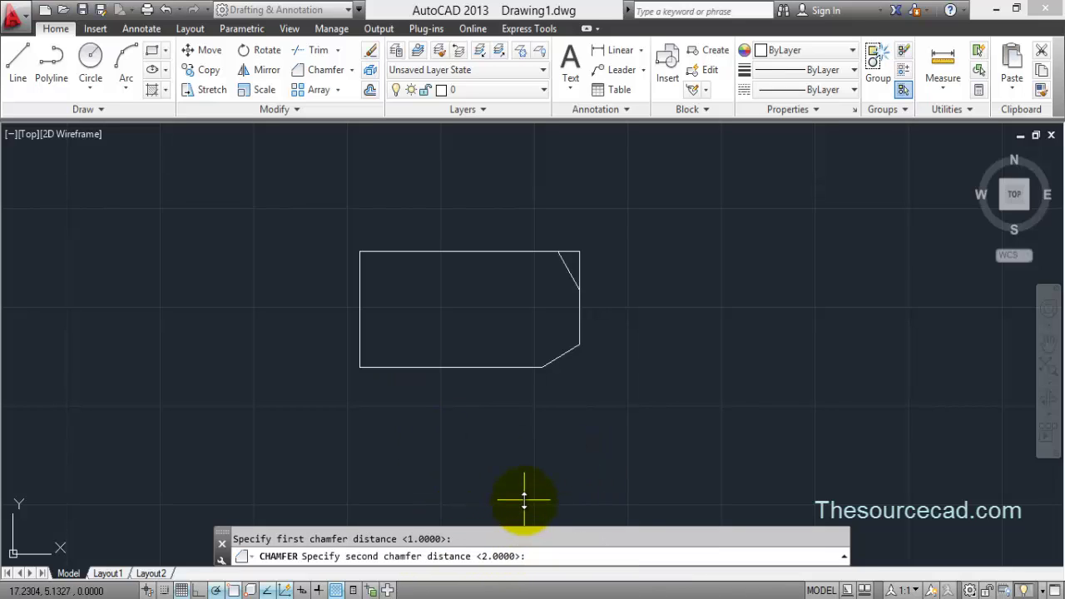
key("Return")
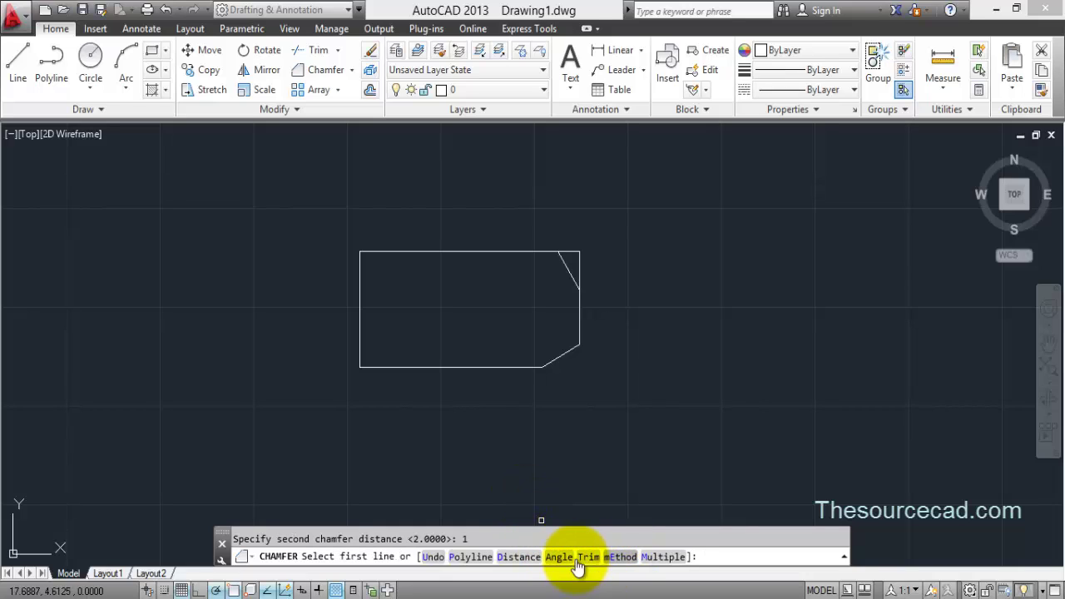
left_click(470, 557)
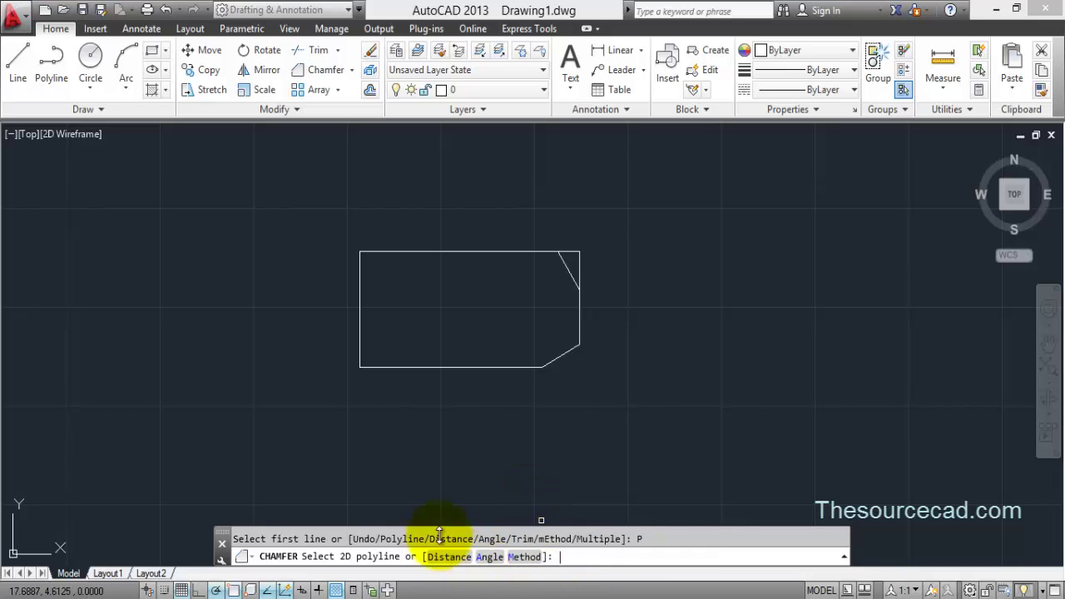
left_click(433, 367)
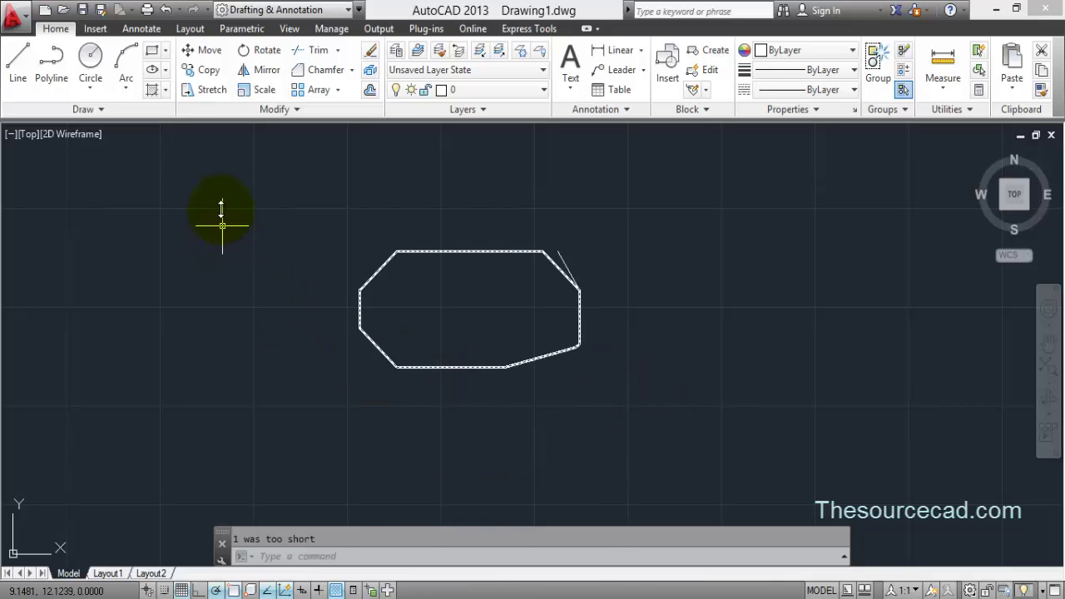
Step: Select the chamfered rectangle together with the leftover chamfer line and erase both
left_click(348, 210)
left_click(680, 440)
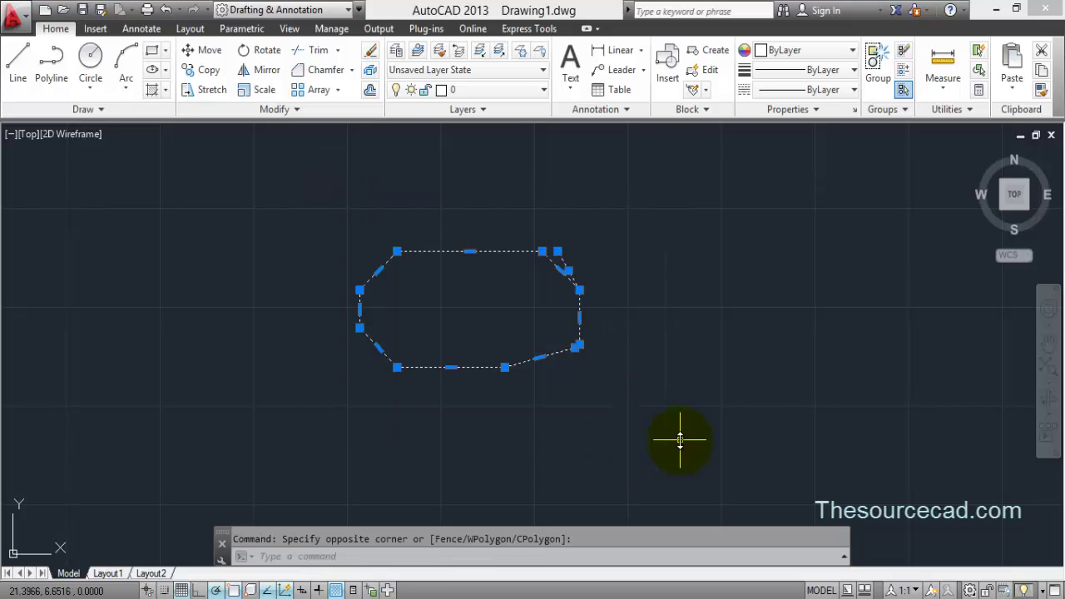
key("Delete")
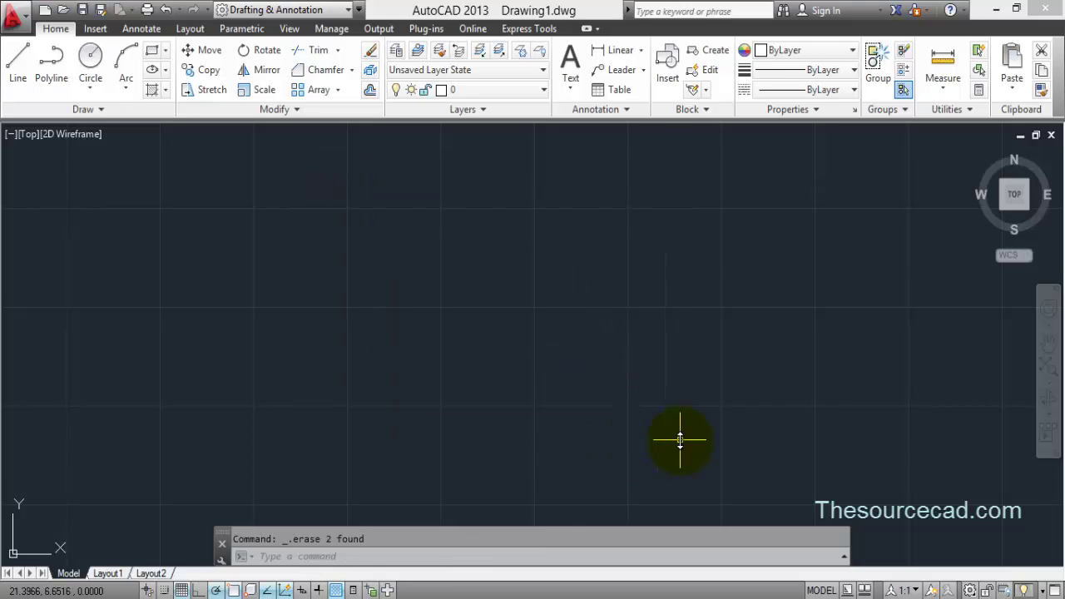